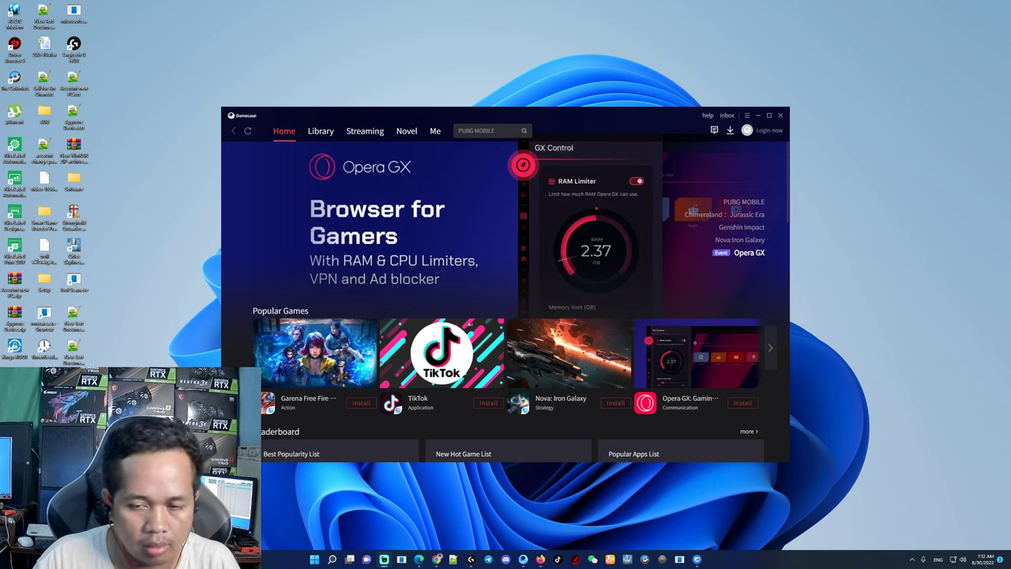
{"action": "right_click", "coordinate": [898, 149]}
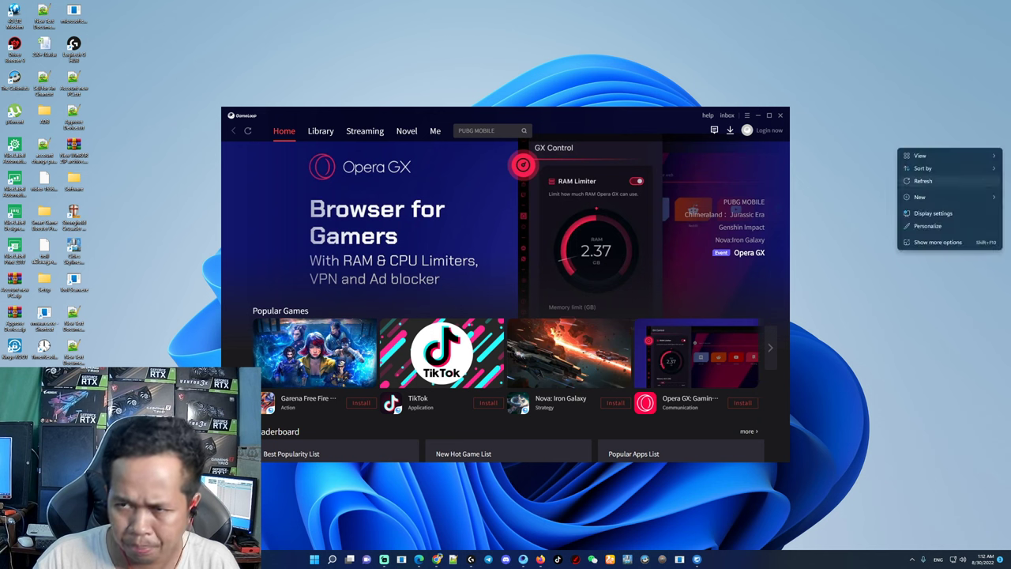
{"action": "left_click", "coordinate": [922, 181]}
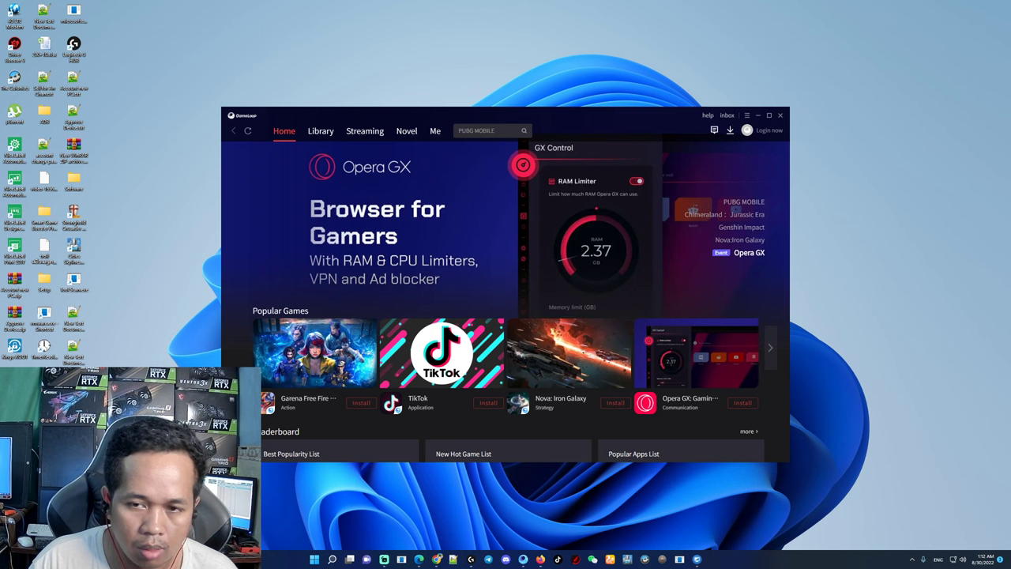
{"action": "right_click", "coordinate": [889, 192]}
{"action": "left_click", "coordinate": [905, 224]}
{"action": "right_click", "coordinate": [899, 137]}
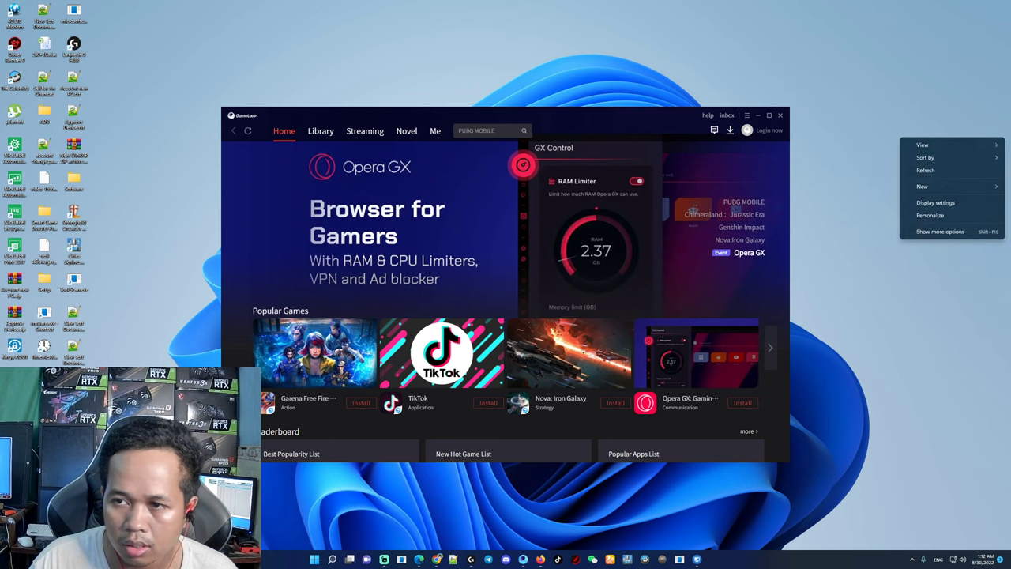
{"action": "left_click", "coordinate": [929, 171]}
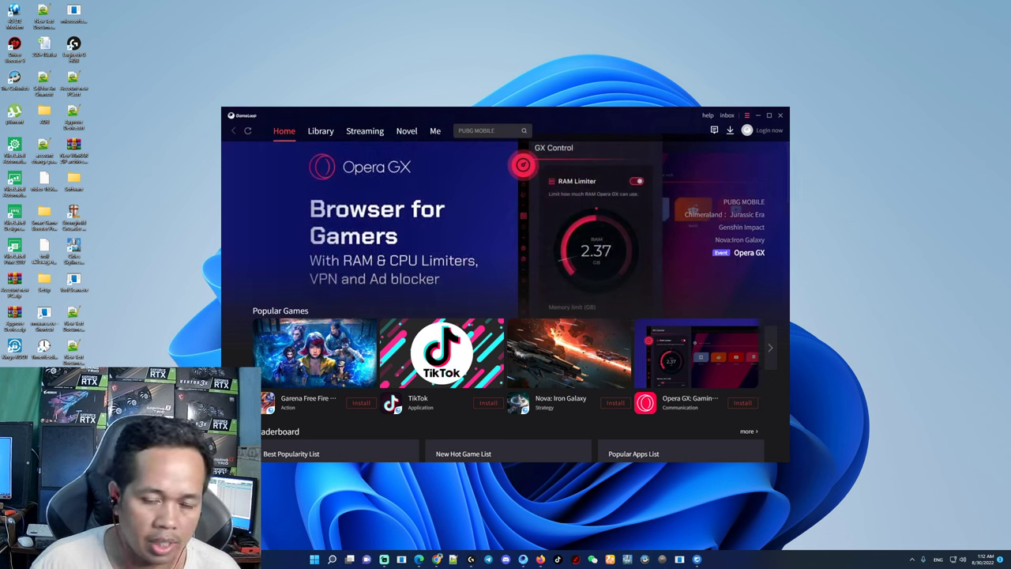
Open GameLoop's diagnostic tools to check its installation and shared directory paths, and close the report.
{"action": "left_click", "coordinate": [747, 115]}
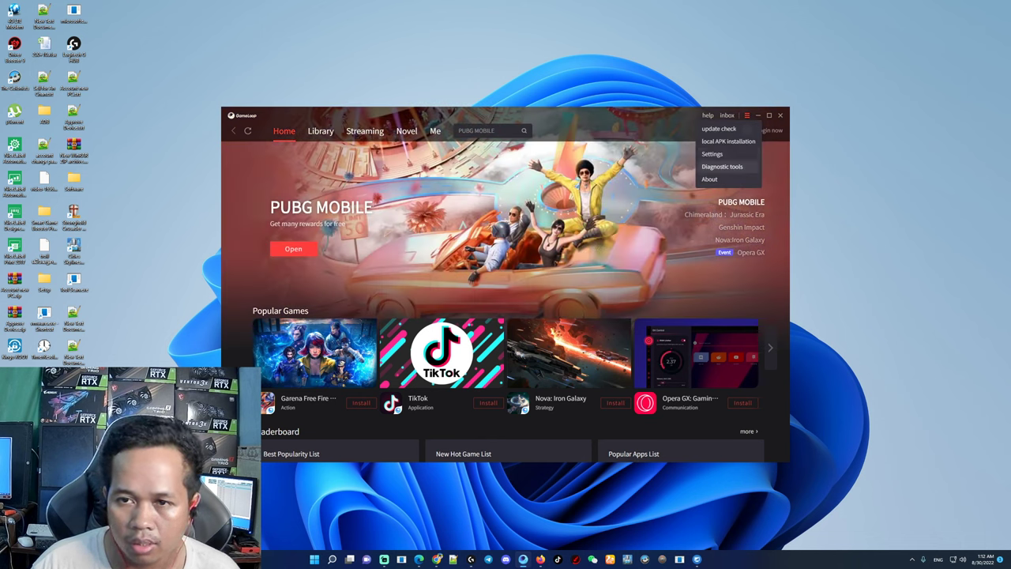
{"action": "left_click", "coordinate": [722, 165]}
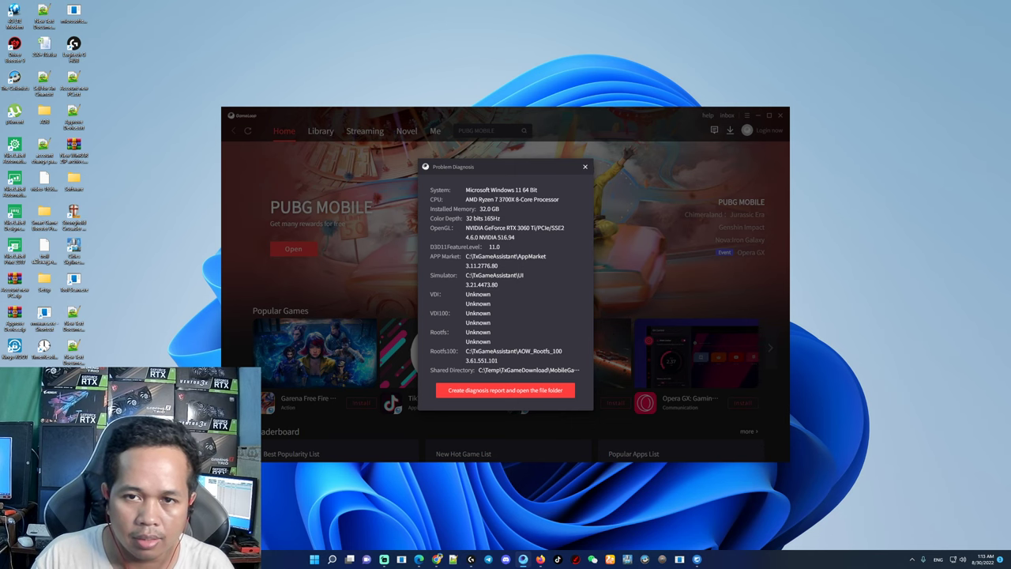
{"action": "left_click", "coordinate": [586, 167]}
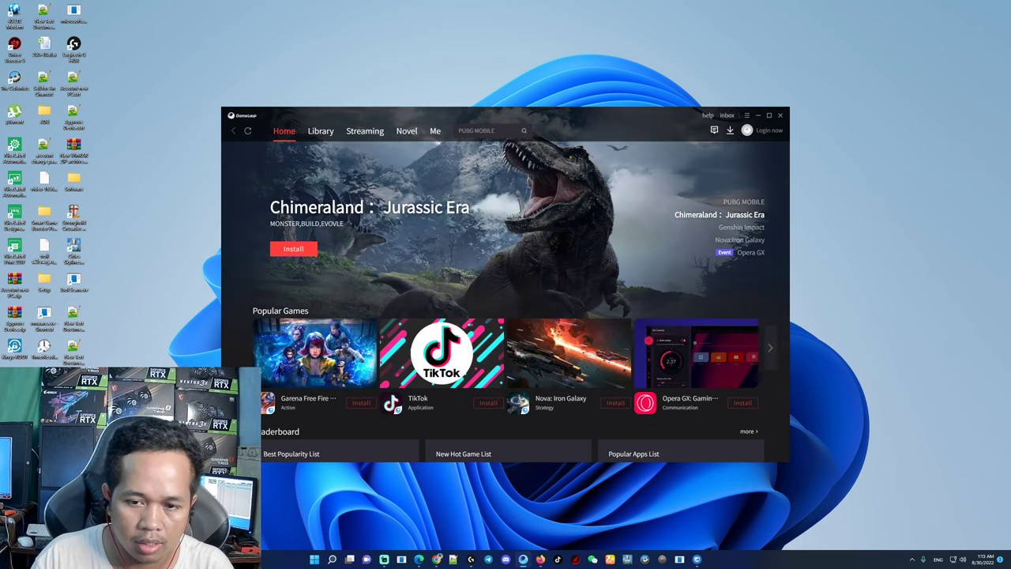
Open File Explorer, place it beside the GameLoop window, and reopen GameLoop's diagnostic tools.
{"action": "key", "text": "super+e"}
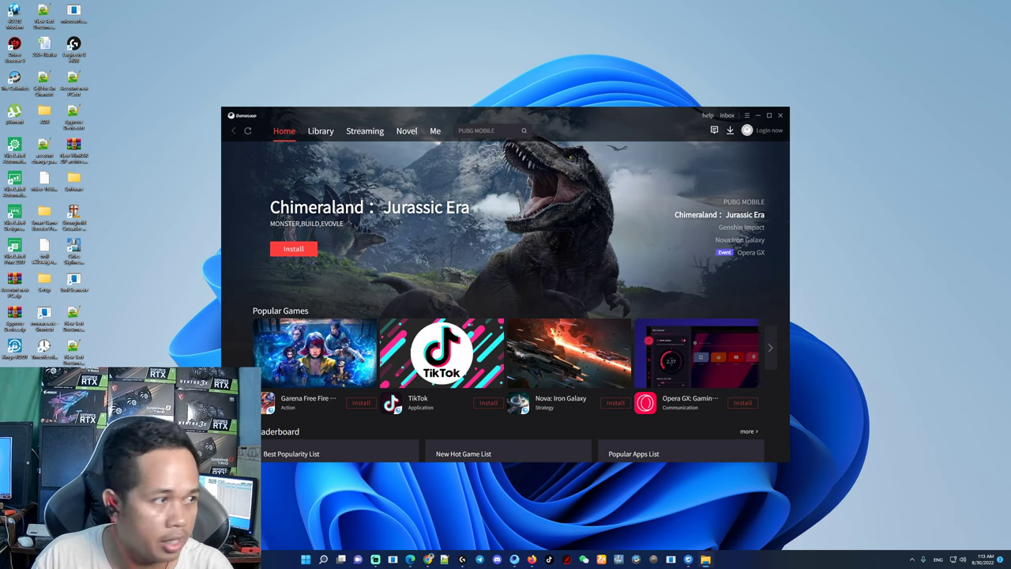
{"action": "left_click_drag", "start_coordinate": [363, 272], "coordinate": [443, 111]}
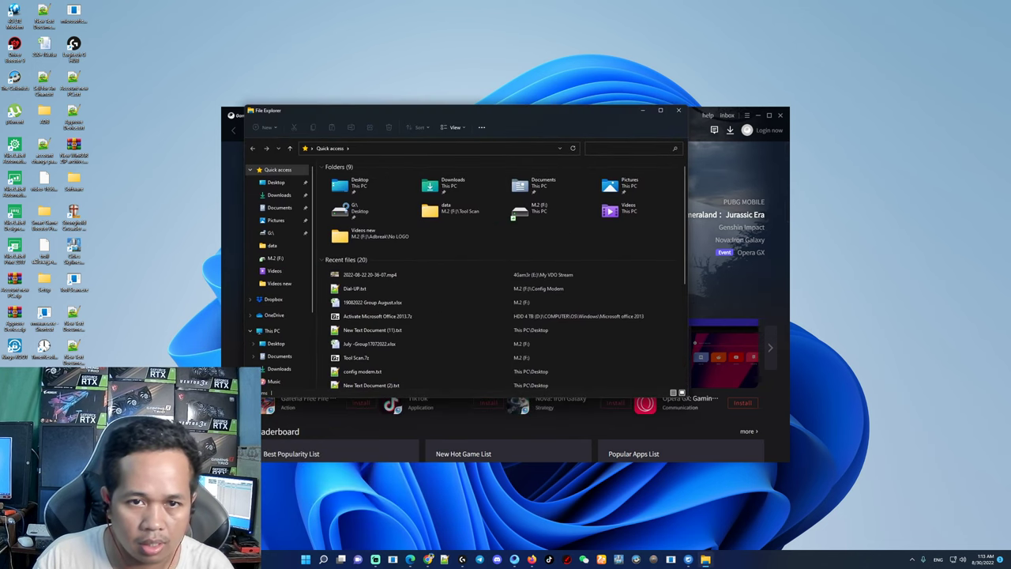
{"action": "scroll", "coordinate": [276, 356], "scroll_direction": "down", "scroll_amount": 1}
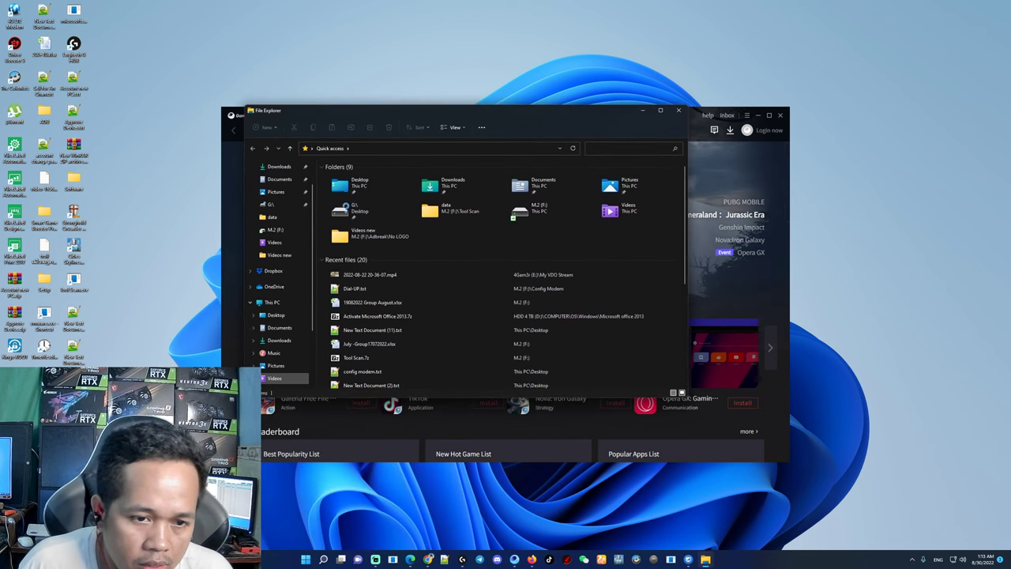
{"action": "left_click_drag", "start_coordinate": [426, 111], "coordinate": [841, 109]}
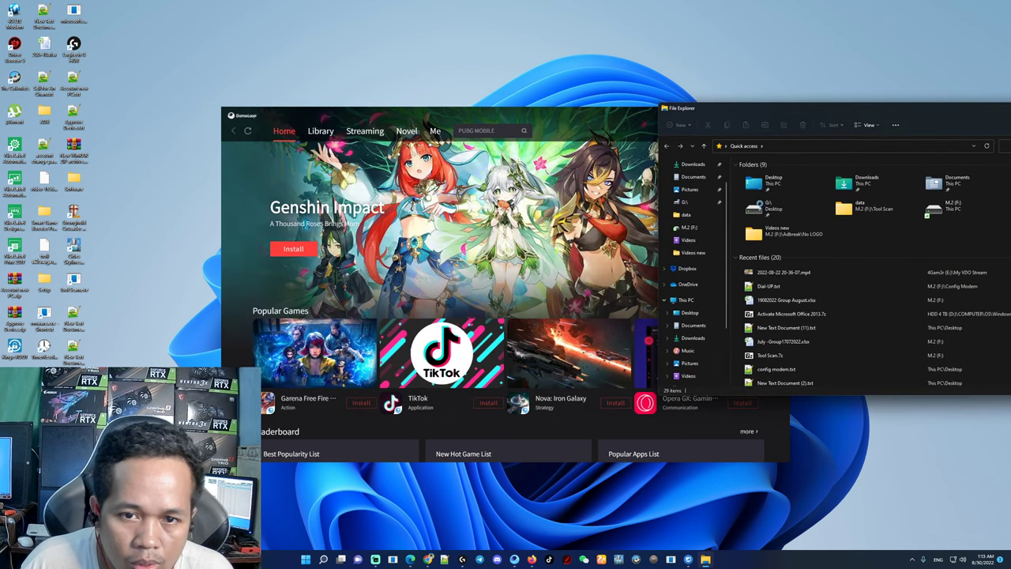
{"action": "left_click_drag", "start_coordinate": [553, 115], "coordinate": [388, 111]}
{"action": "left_click", "coordinate": [582, 112]}
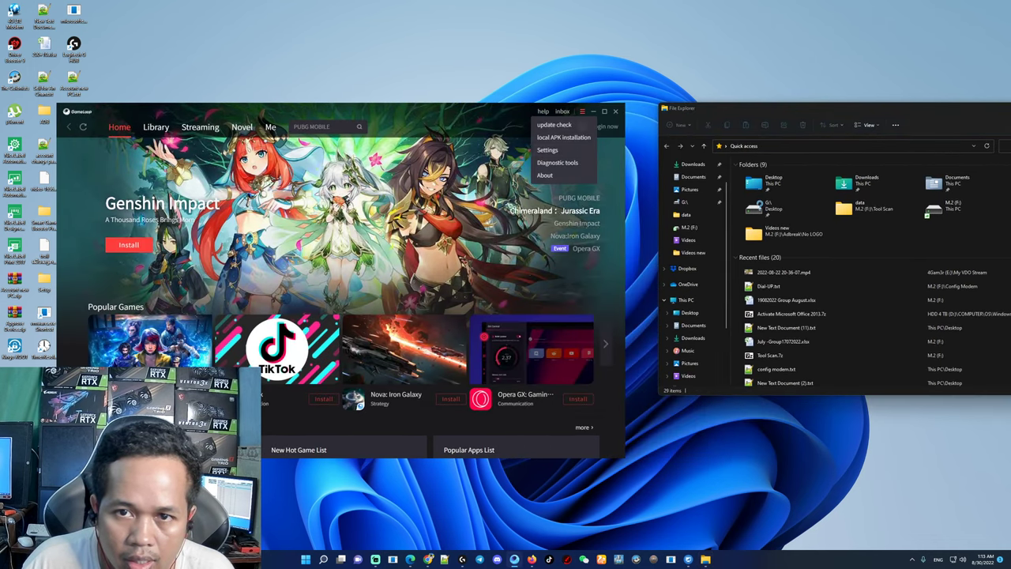
{"action": "left_click", "coordinate": [559, 163]}
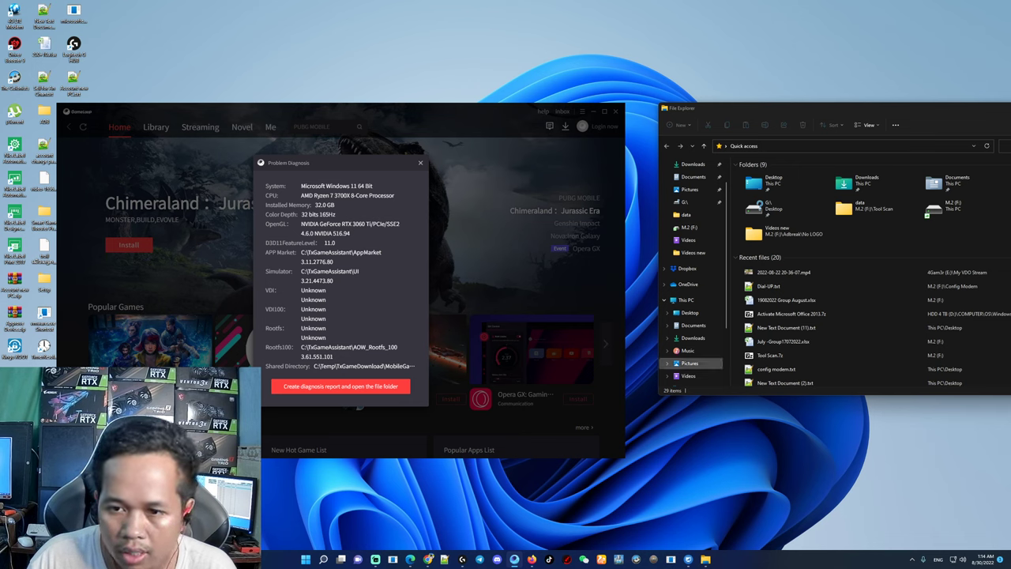
Look through the folders on HDD 4 TB (D:) for GameLoop's Temp and TxGameAssistant directories.
{"action": "scroll", "coordinate": [691, 332], "scroll_direction": "down", "scroll_amount": 1}
{"action": "left_click", "coordinate": [695, 376]}
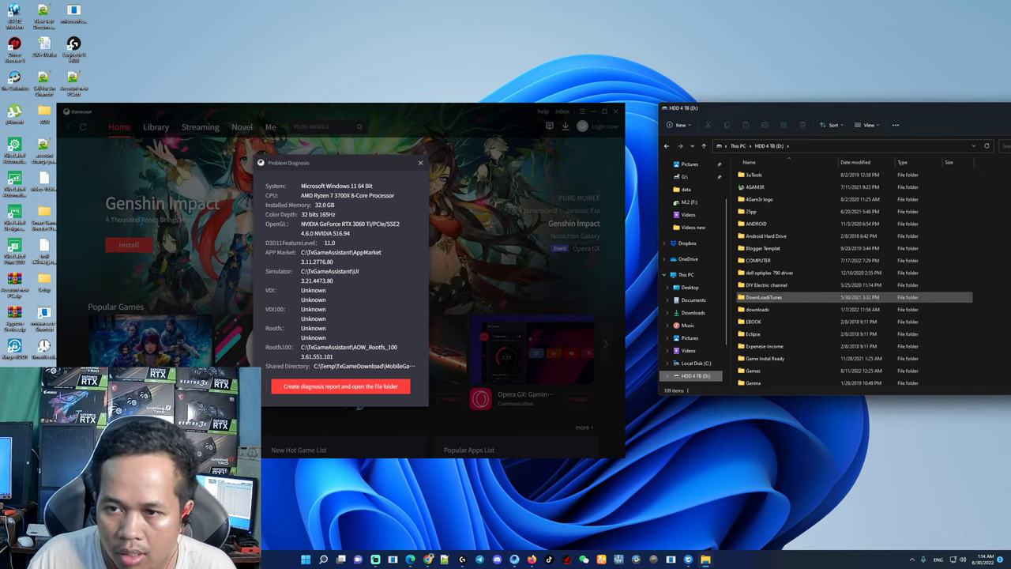
{"action": "scroll", "coordinate": [786, 321], "scroll_direction": "down", "scroll_amount": 10}
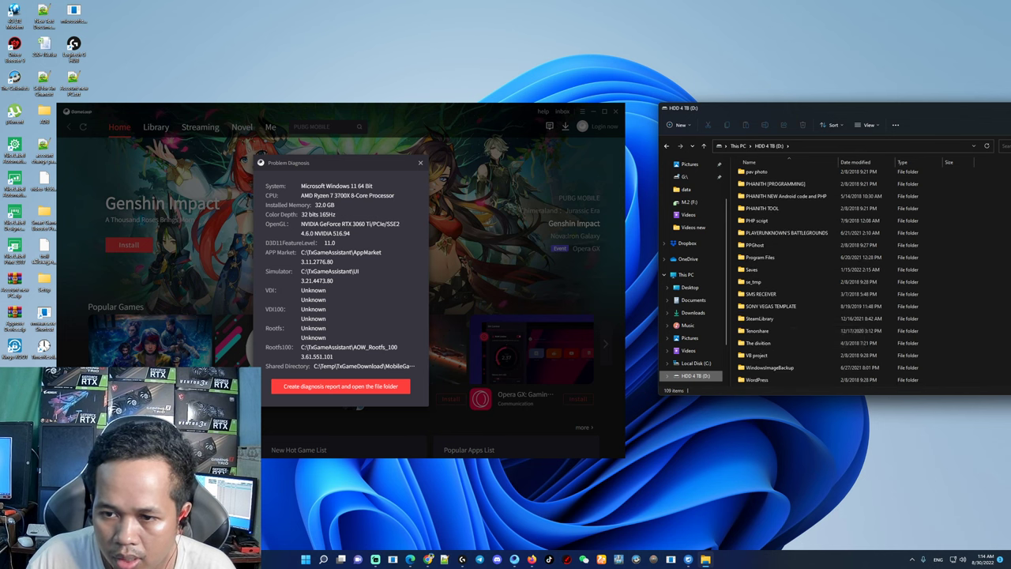
{"action": "scroll", "coordinate": [782, 343], "scroll_direction": "down", "scroll_amount": 2}
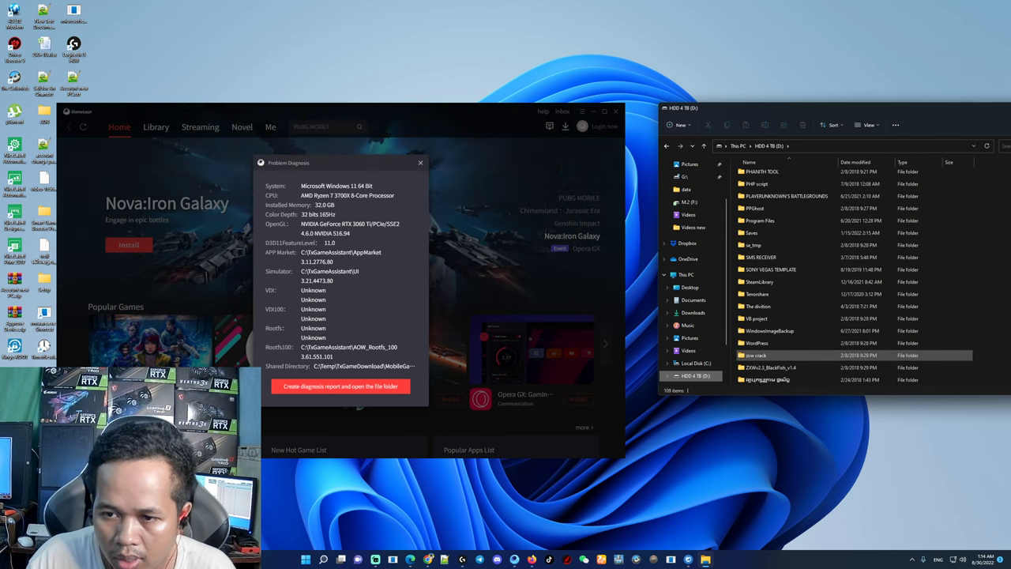
Locate the Temp folder on the 4Gam3r (E:) drive and open its TxGameDownload subfolder.
{"action": "scroll", "coordinate": [692, 363], "scroll_direction": "down", "scroll_amount": 1}
{"action": "left_click", "coordinate": [693, 350]}
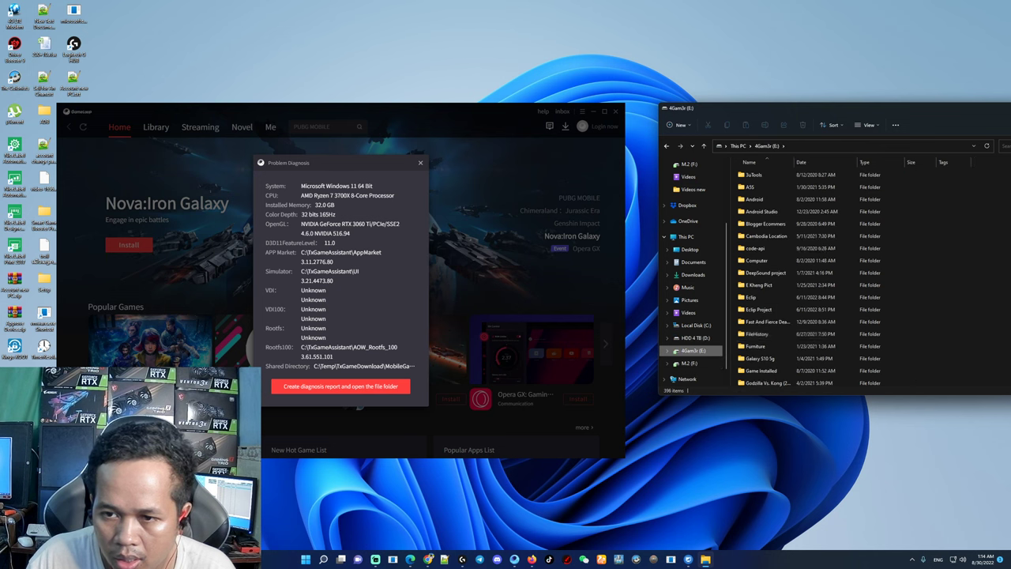
{"action": "scroll", "coordinate": [789, 319], "scroll_direction": "down", "scroll_amount": 4}
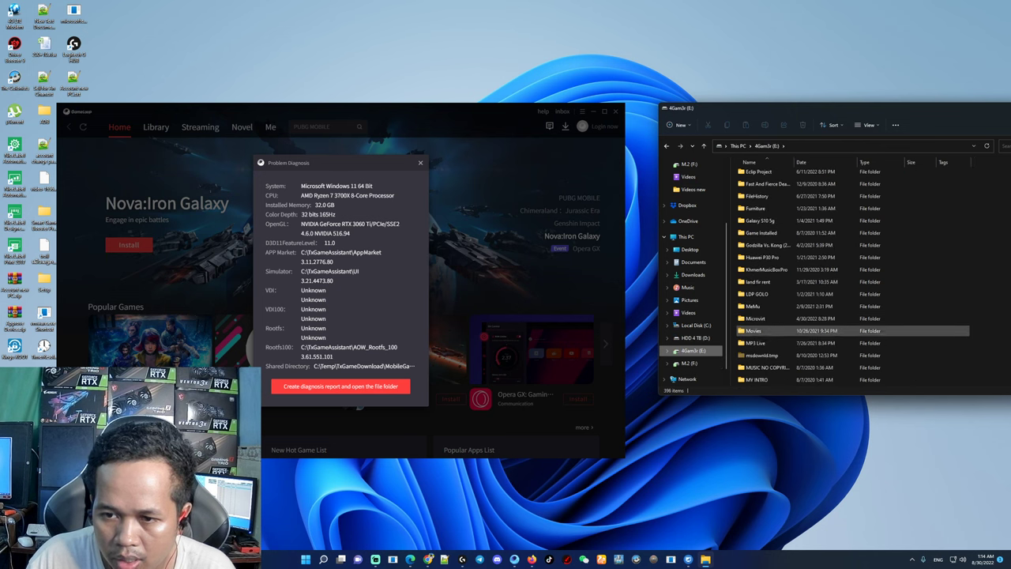
{"action": "scroll", "coordinate": [790, 330], "scroll_direction": "down", "scroll_amount": 5}
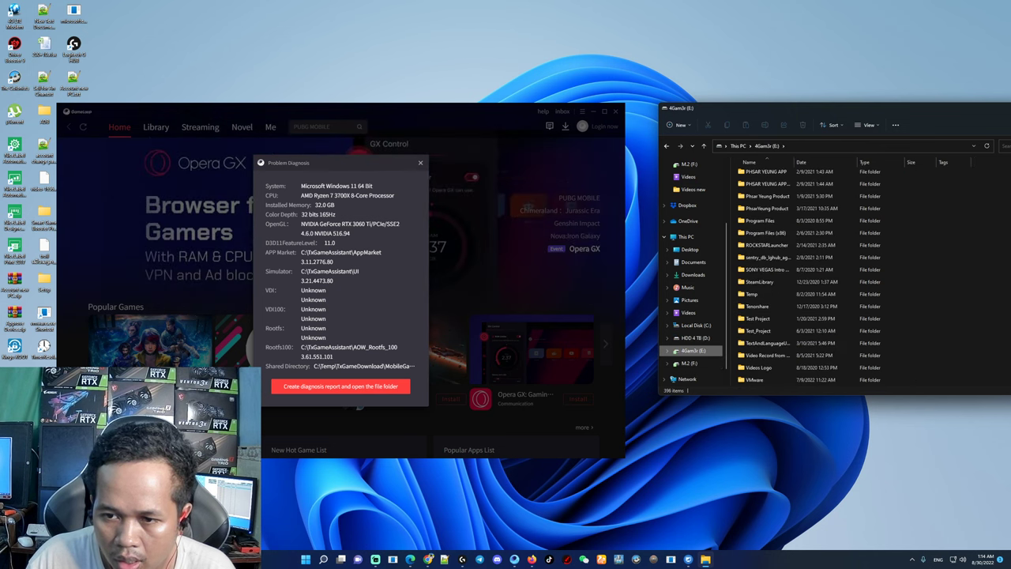
{"action": "double_click", "coordinate": [755, 293]}
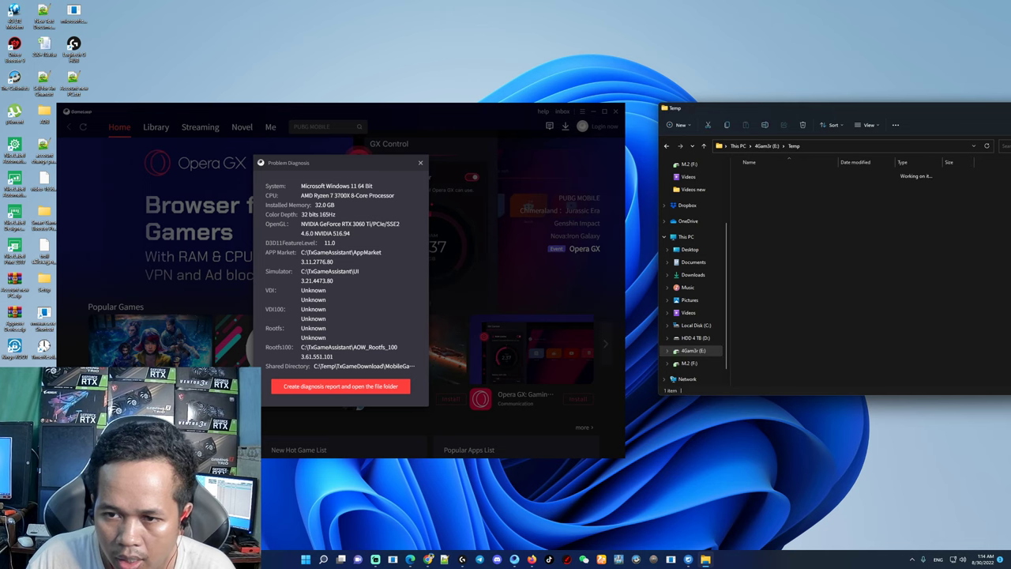
{"action": "left_click", "coordinate": [768, 174]}
{"action": "double_click", "coordinate": [768, 176]}
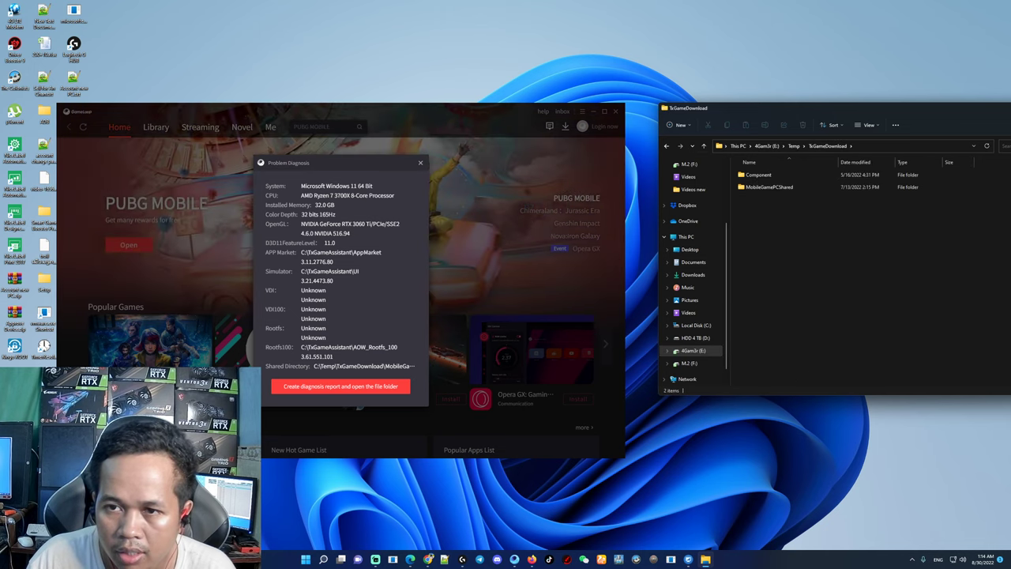
Return to the root of the E: drive and look at the available actions for its Temp folder.
{"action": "left_click", "coordinate": [704, 146]}
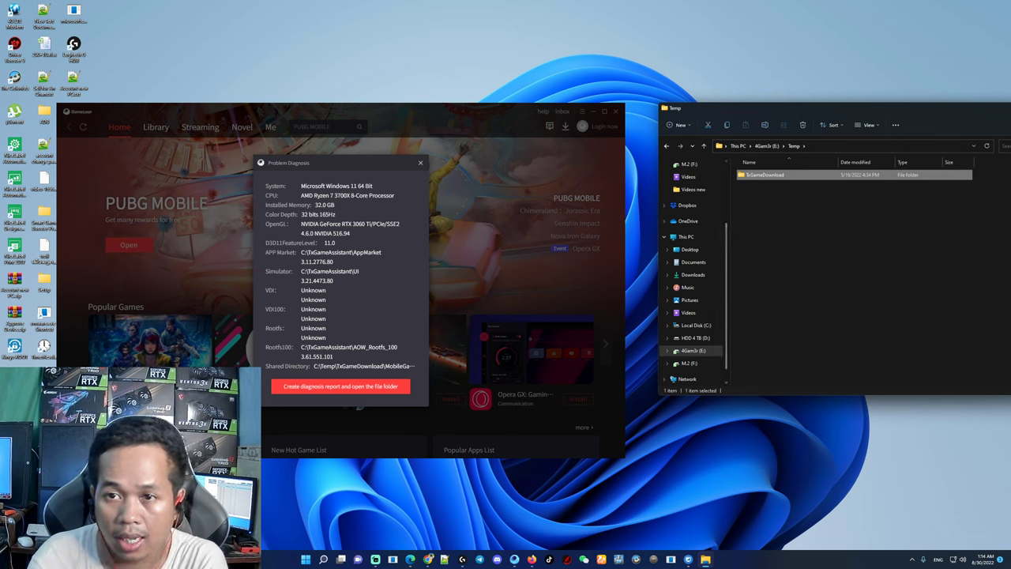
{"action": "left_click", "coordinate": [704, 145]}
{"action": "right_click", "coordinate": [752, 380]}
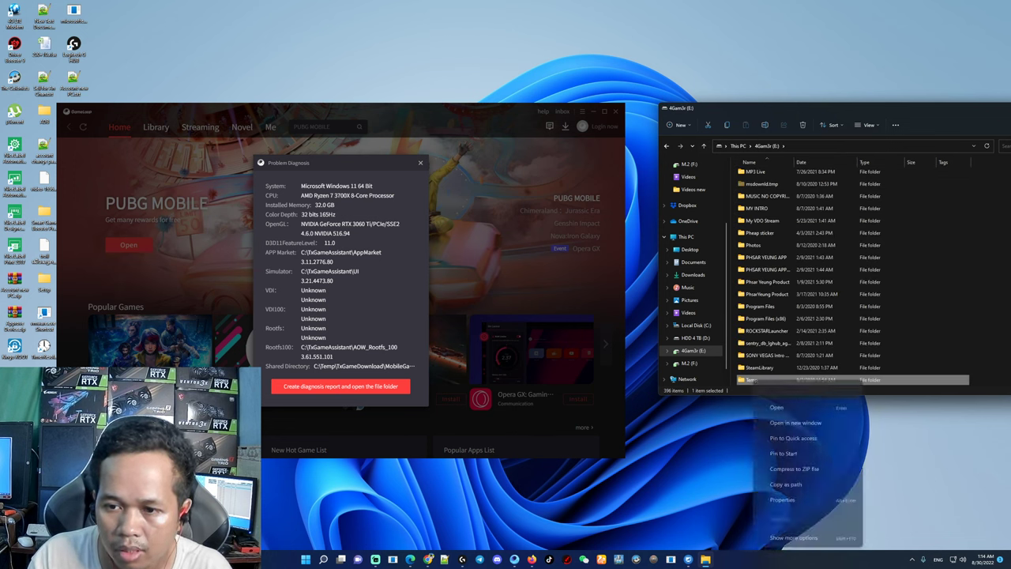
{"action": "left_click", "coordinate": [778, 389]}
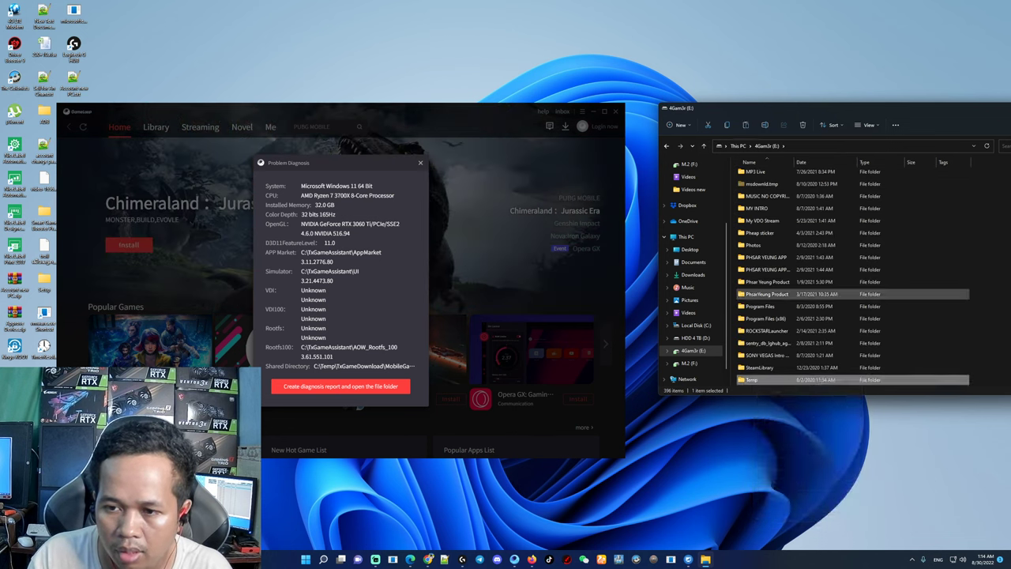
Check the Temp folder on Local Disk (C:) for TxGameDownload, and return to This PC.
{"action": "left_click", "coordinate": [696, 325]}
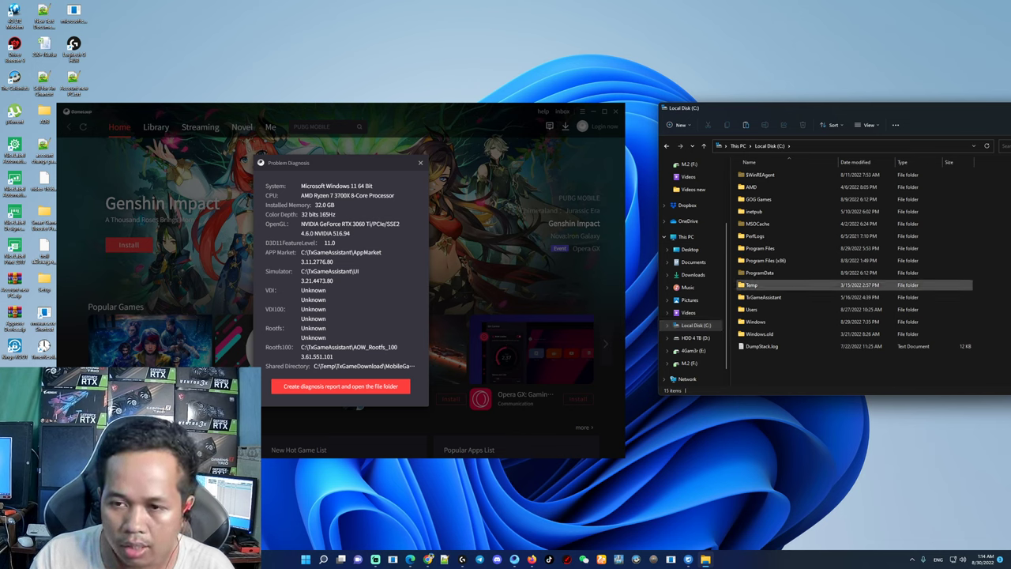
{"action": "double_click", "coordinate": [750, 285]}
{"action": "left_click", "coordinate": [763, 174]}
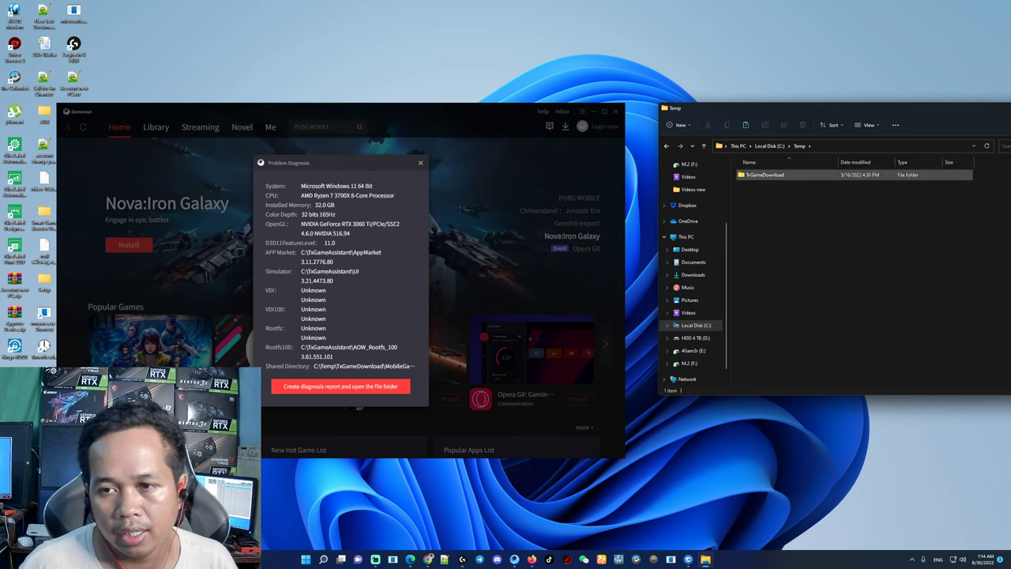
{"action": "left_click", "coordinate": [704, 145]}
{"action": "left_click", "coordinate": [703, 145]}
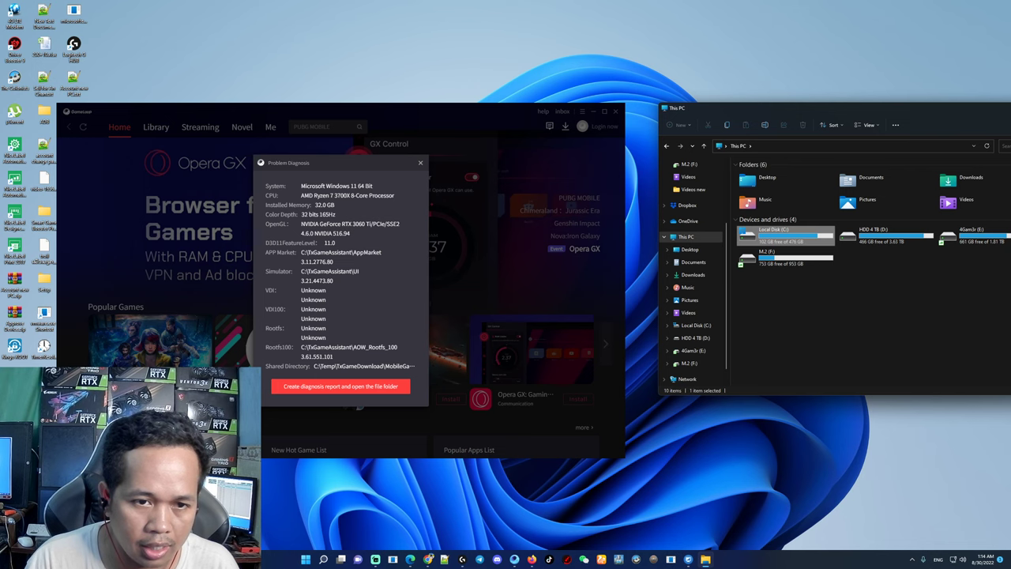
Close the Problem Diagnosis dialog and GameLoop, and launch Registry Editor.
{"action": "left_click", "coordinate": [421, 163]}
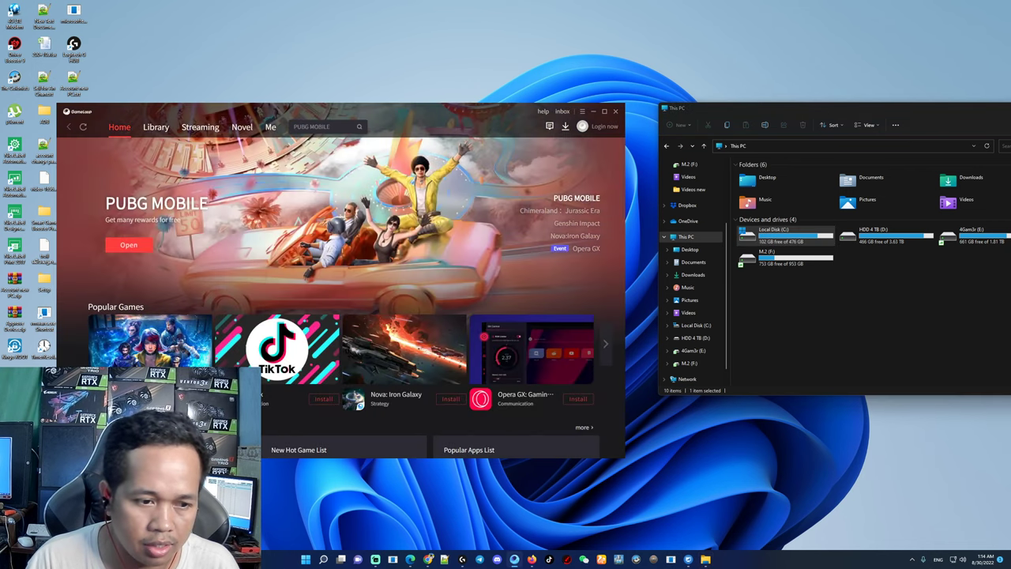
{"action": "left_click", "coordinate": [615, 111]}
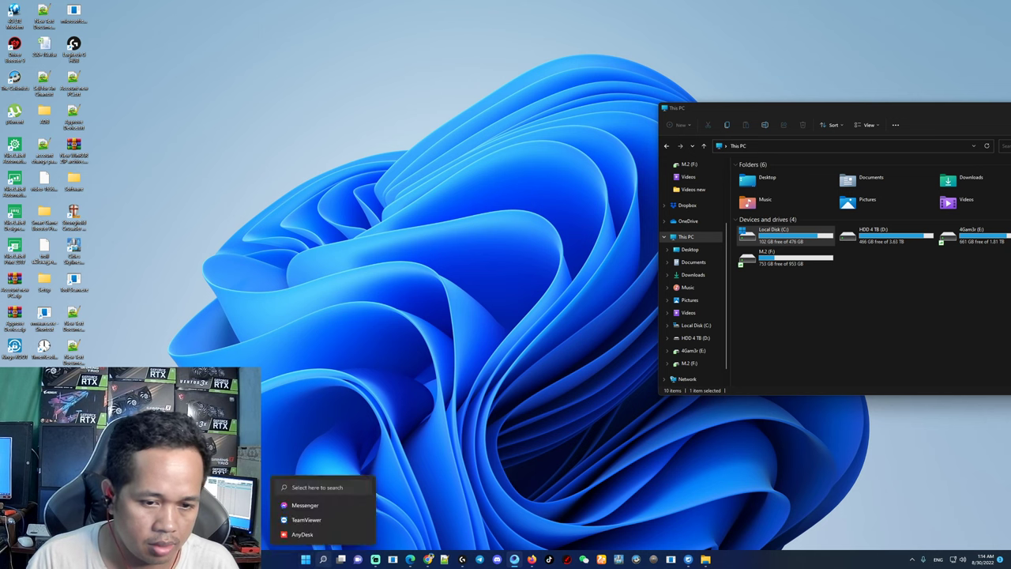
{"action": "left_click", "coordinate": [323, 560]}
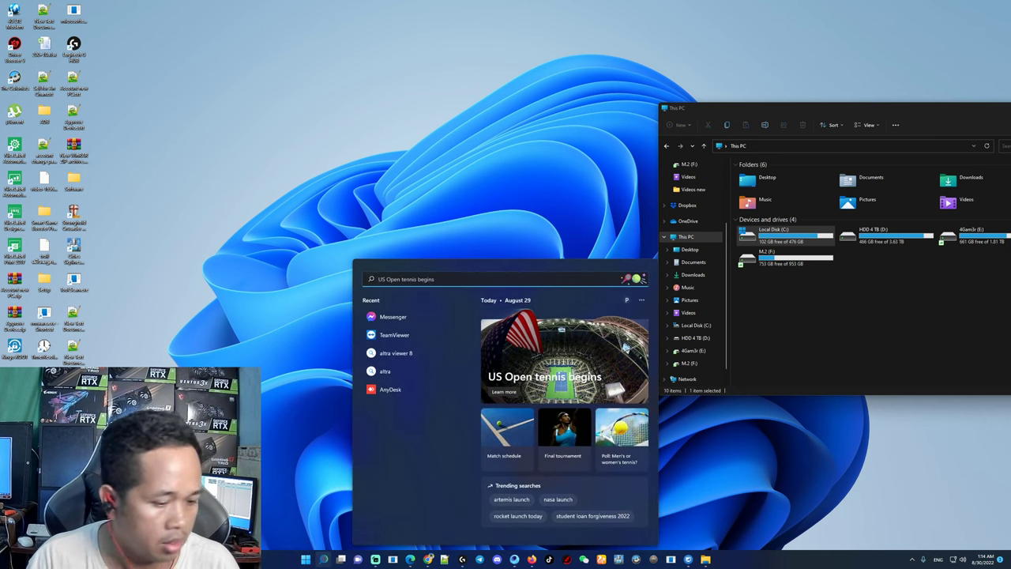
{"action": "type", "text": "re"}
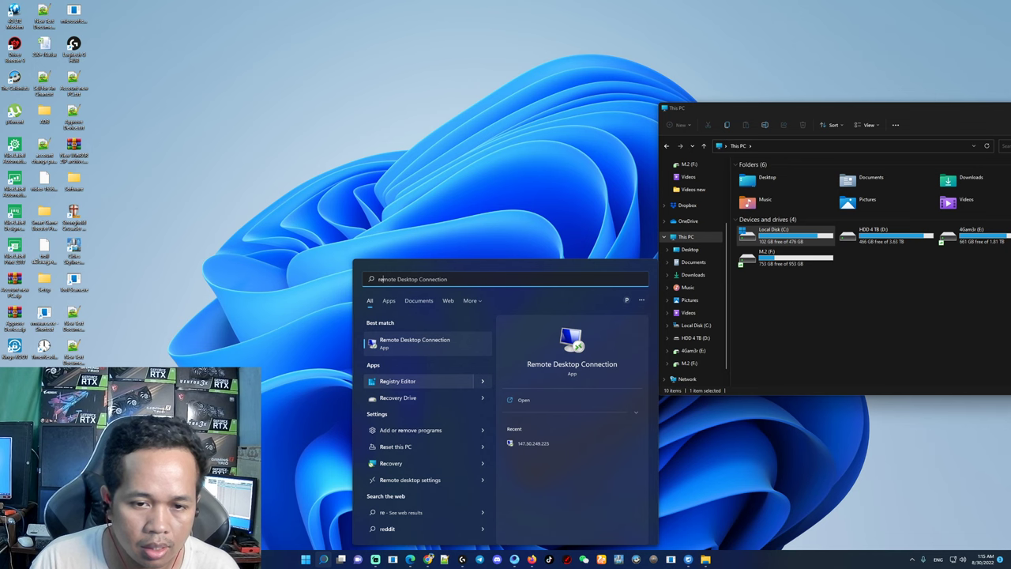
{"action": "left_click", "coordinate": [410, 381]}
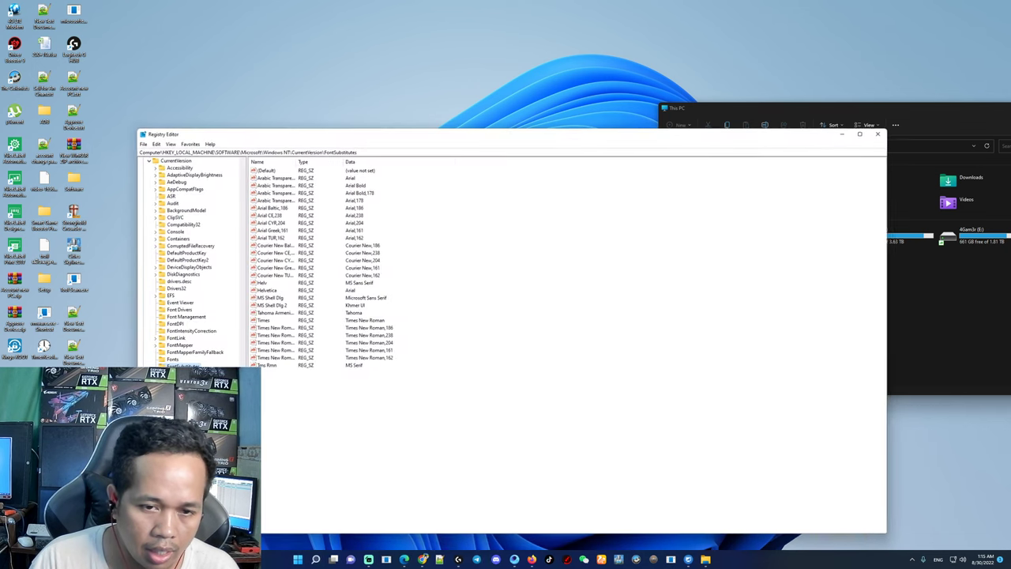
{"action": "left_click_drag", "start_coordinate": [443, 133], "coordinate": [470, 98]}
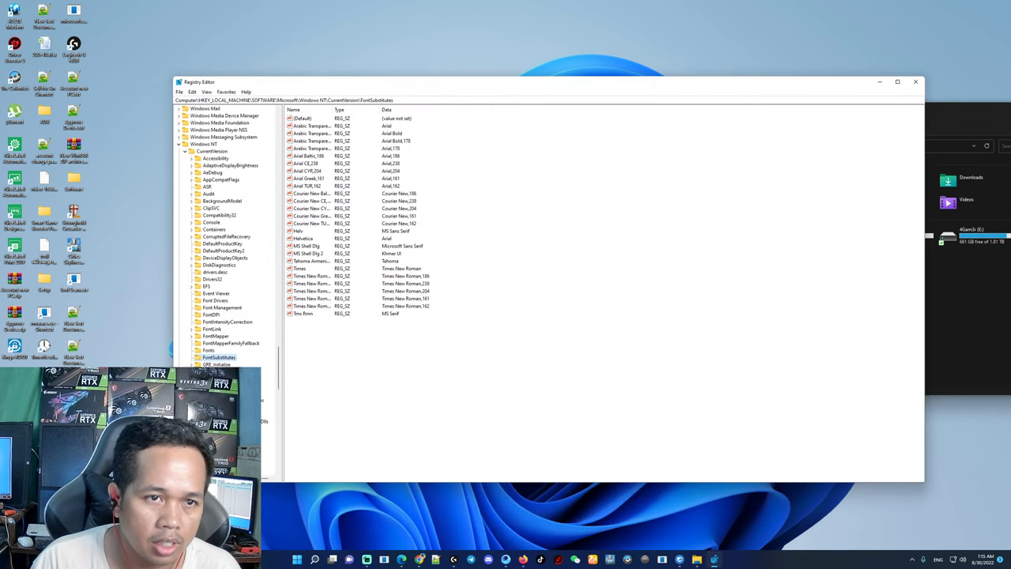
Collapse the Windows NT key and the whole HKEY_LOCAL_MACHINE branch in the registry tree.
{"action": "left_click", "coordinate": [179, 143]}
{"action": "scroll", "coordinate": [228, 237], "scroll_direction": "up", "scroll_amount": 20}
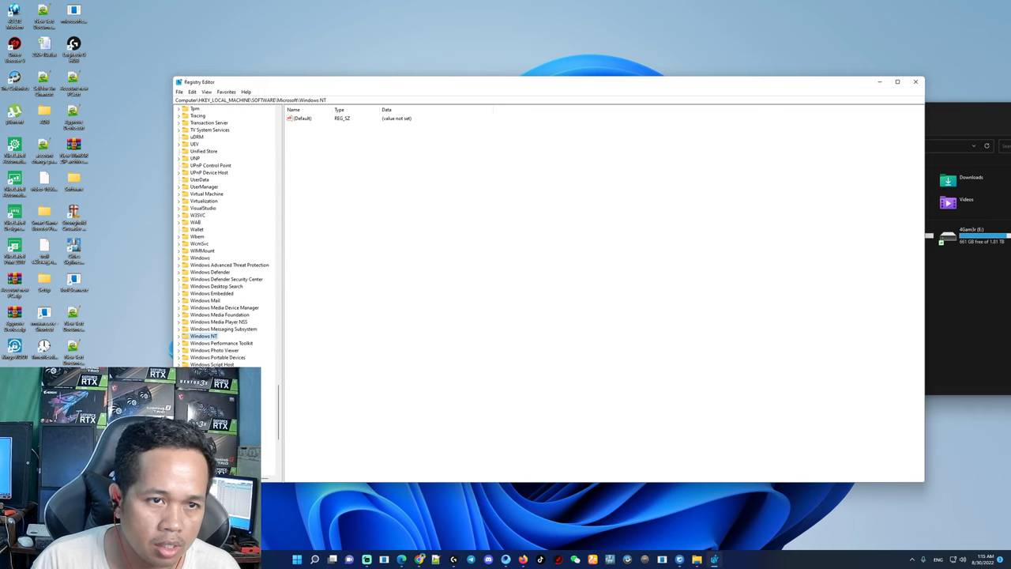
{"action": "scroll", "coordinate": [226, 237], "scroll_direction": "up", "scroll_amount": 20}
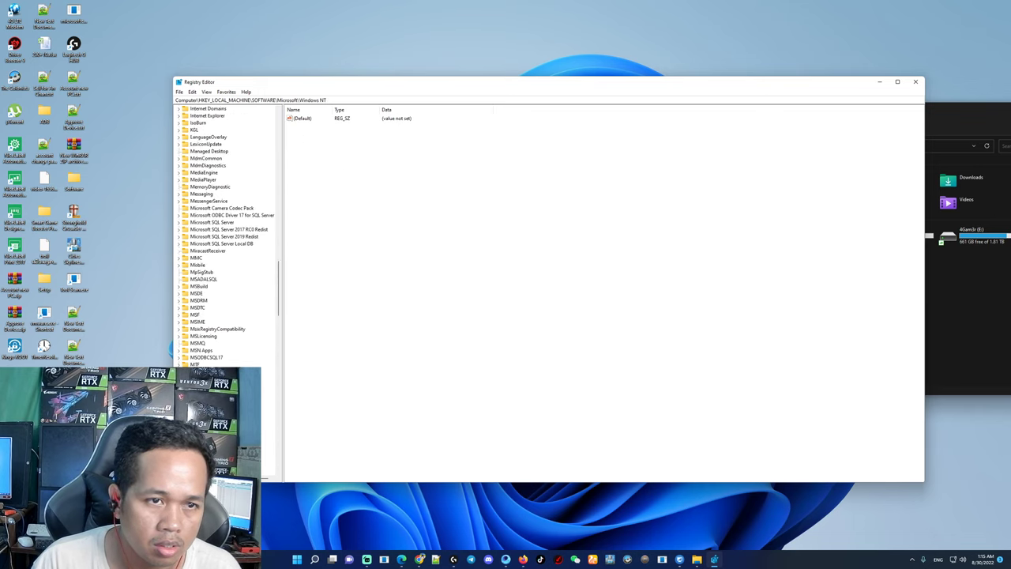
{"action": "scroll", "coordinate": [225, 237], "scroll_direction": "up", "scroll_amount": 20}
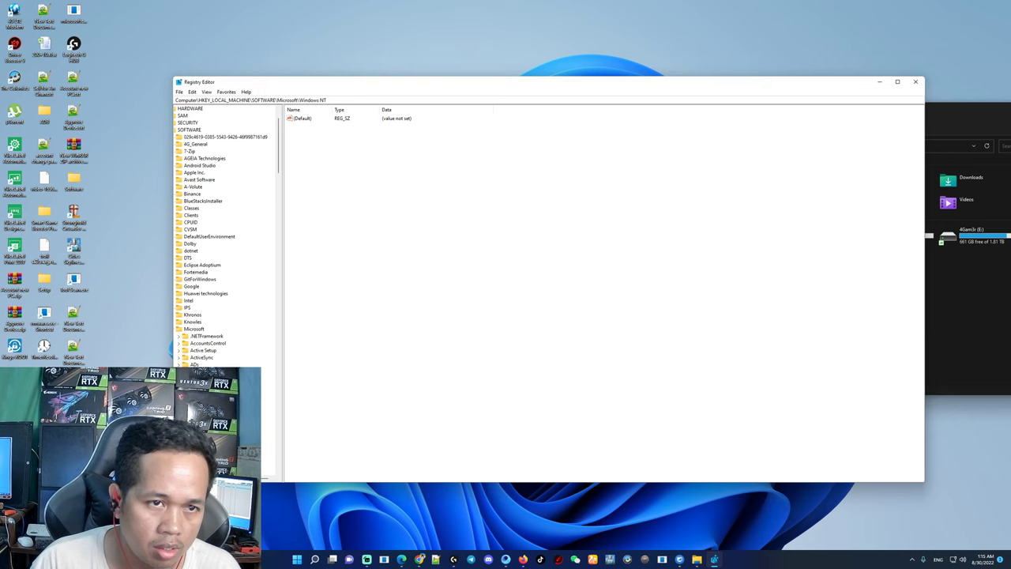
{"action": "scroll", "coordinate": [225, 237], "scroll_direction": "up", "scroll_amount": 2}
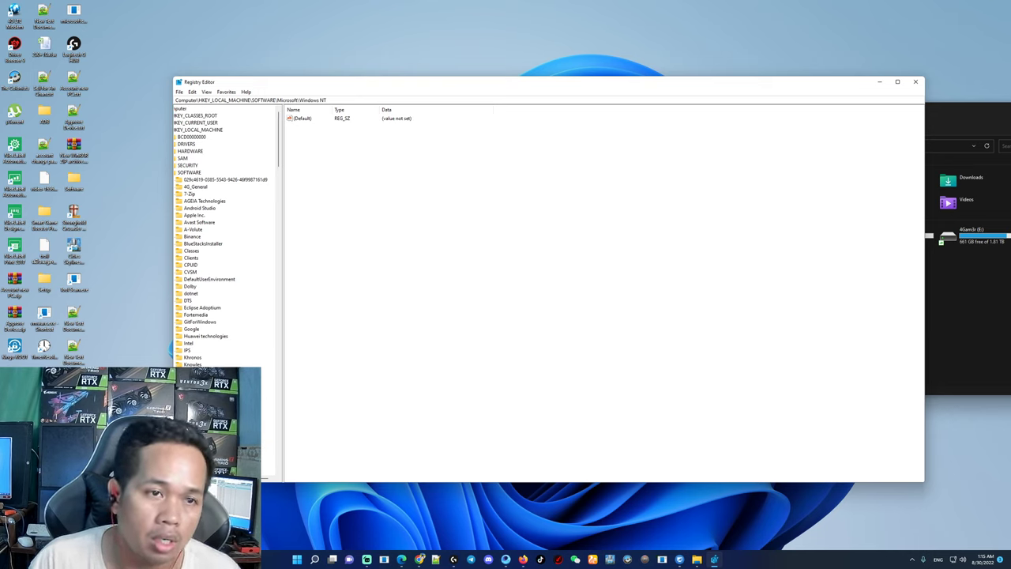
{"action": "left_click_drag", "start_coordinate": [237, 478], "coordinate": [218, 478]}
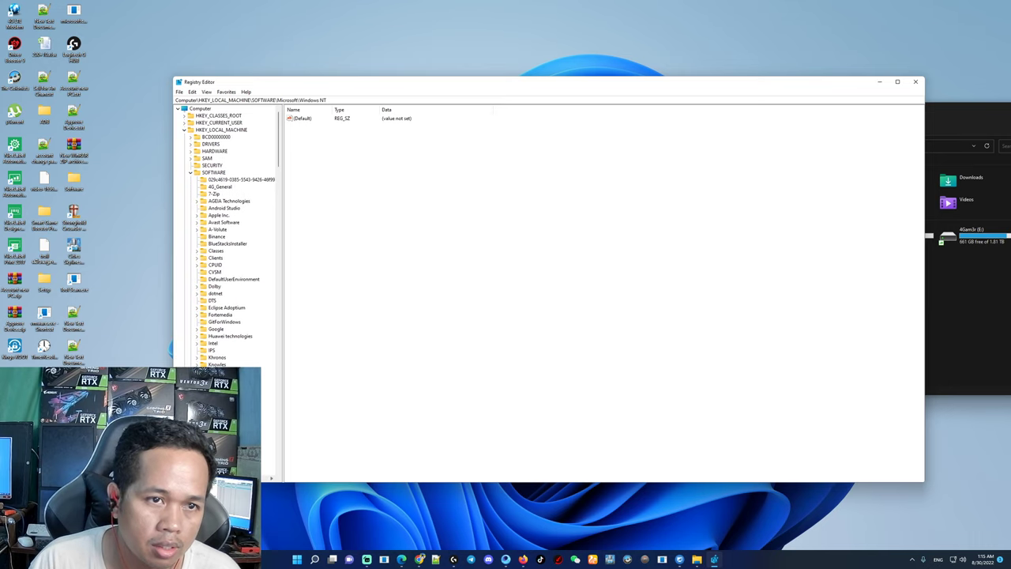
{"action": "left_click", "coordinate": [185, 129]}
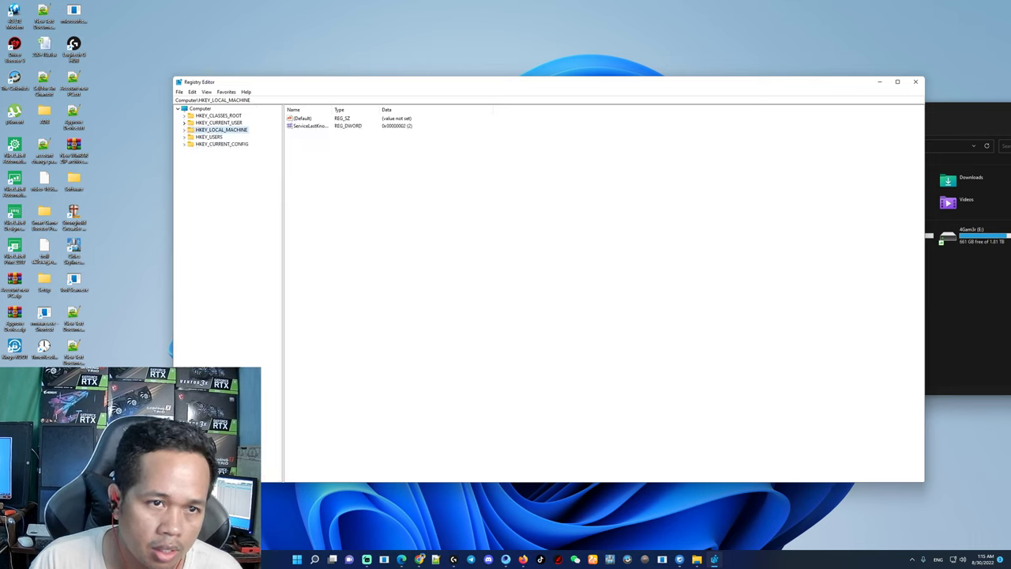
Open the registry key HKEY_CURRENT_USER\Software\Tencent\MobileGamePC.
{"action": "left_click", "coordinate": [184, 122]}
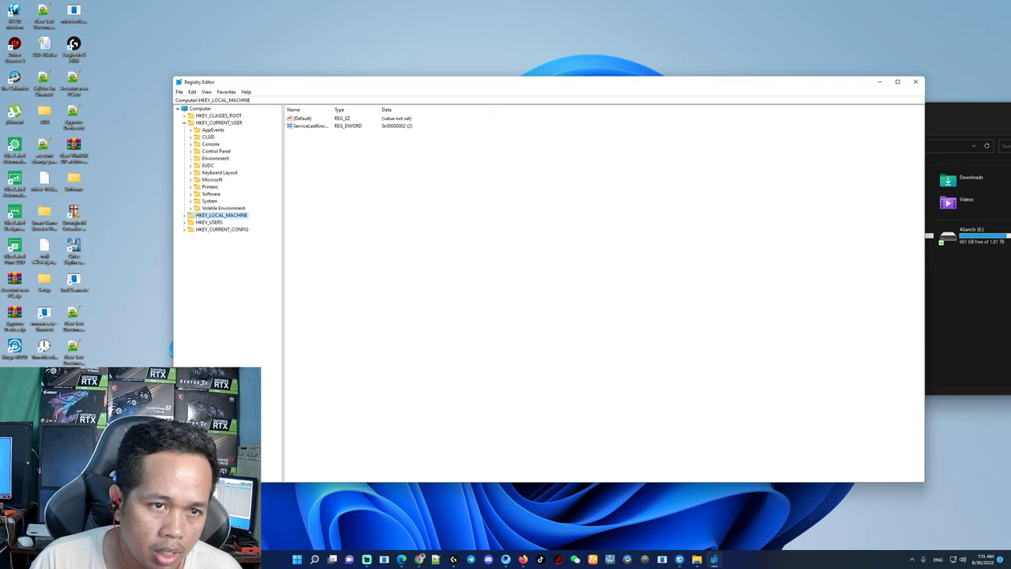
{"action": "left_click", "coordinate": [191, 193]}
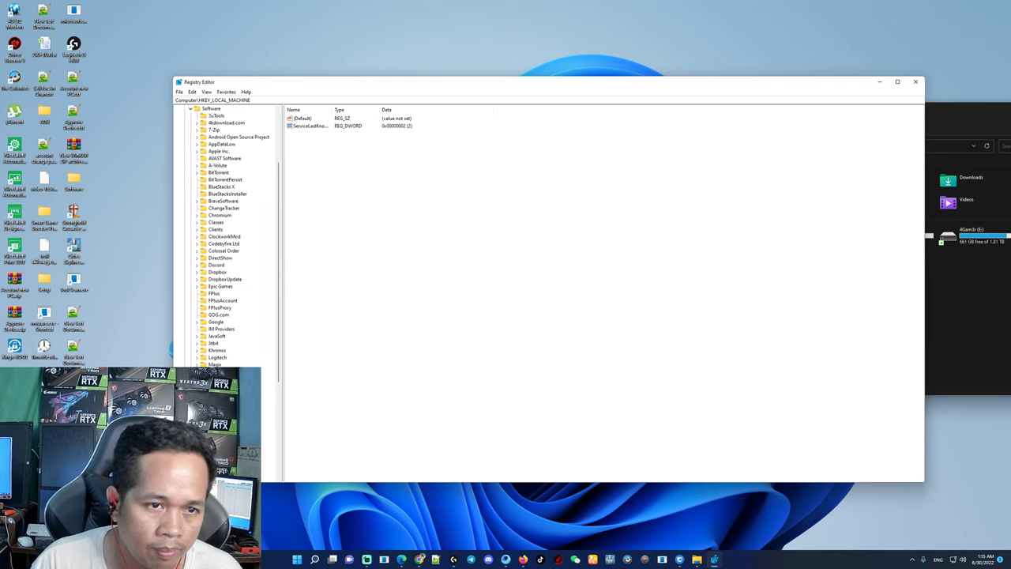
{"action": "scroll", "coordinate": [213, 237], "scroll_direction": "down", "scroll_amount": 7}
{"action": "scroll", "coordinate": [225, 237], "scroll_direction": "down", "scroll_amount": 1}
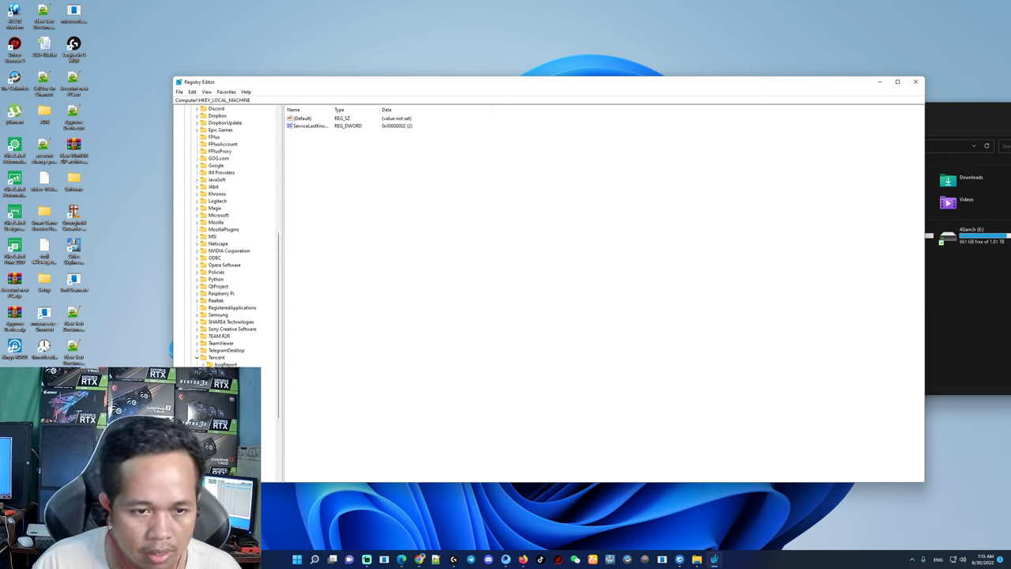
{"action": "left_click", "coordinate": [230, 372]}
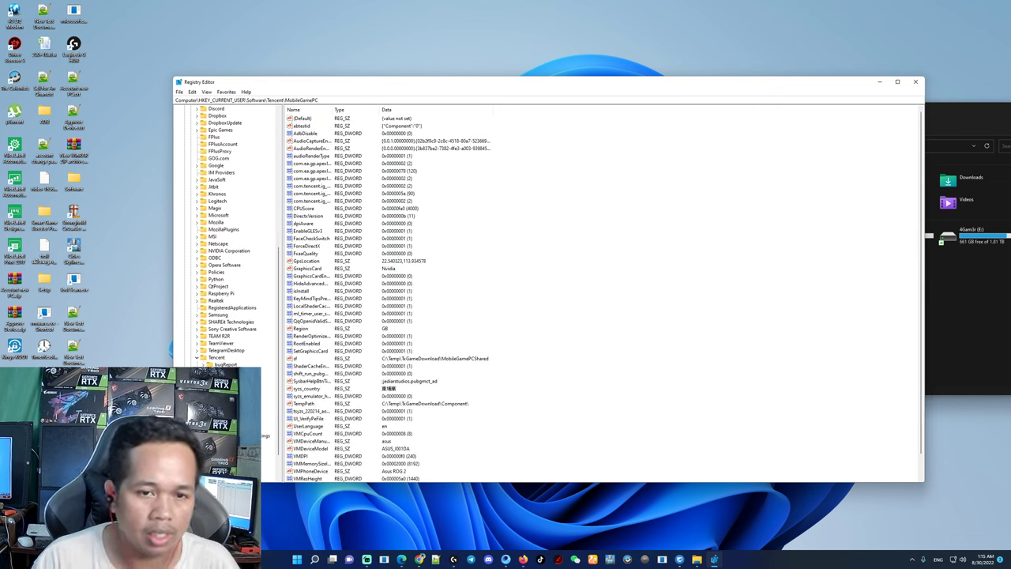
Find the sf value in the MobileGamePC key and examine its folder path.
{"action": "scroll", "coordinate": [604, 297], "scroll_direction": "down", "scroll_amount": 1}
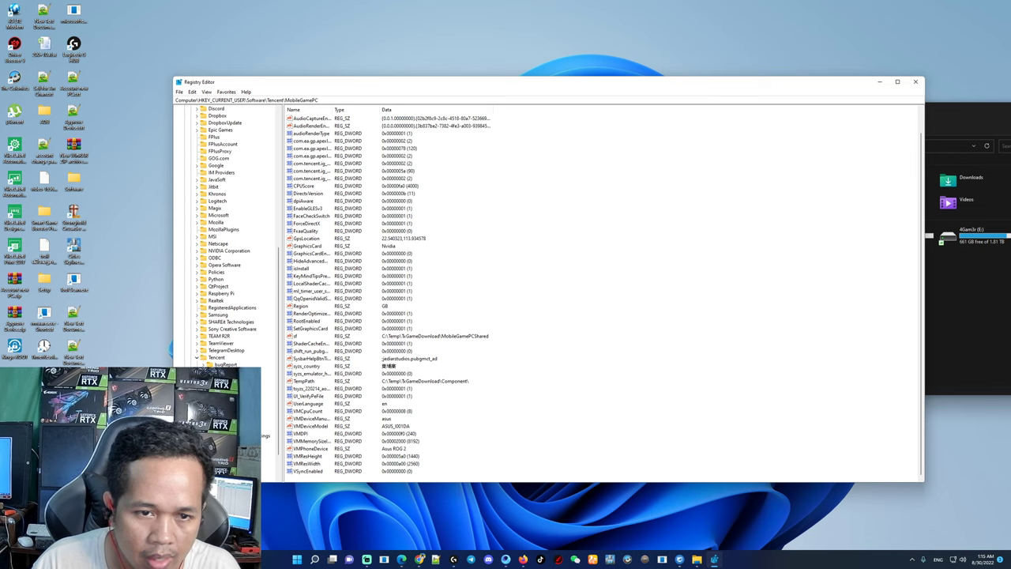
{"action": "left_click", "coordinate": [295, 337]}
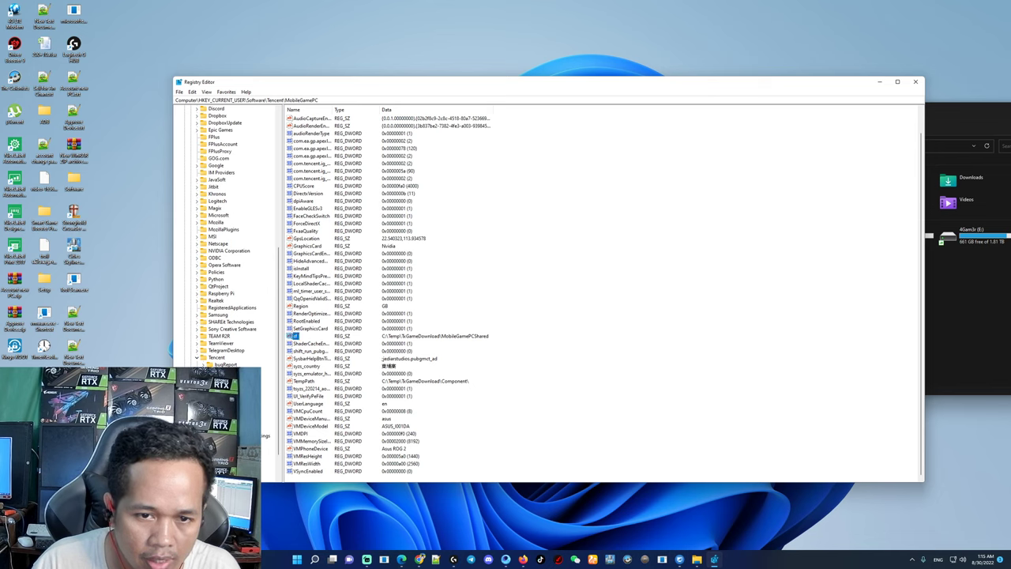
{"action": "left_click_drag", "start_coordinate": [384, 333], "coordinate": [447, 338]}
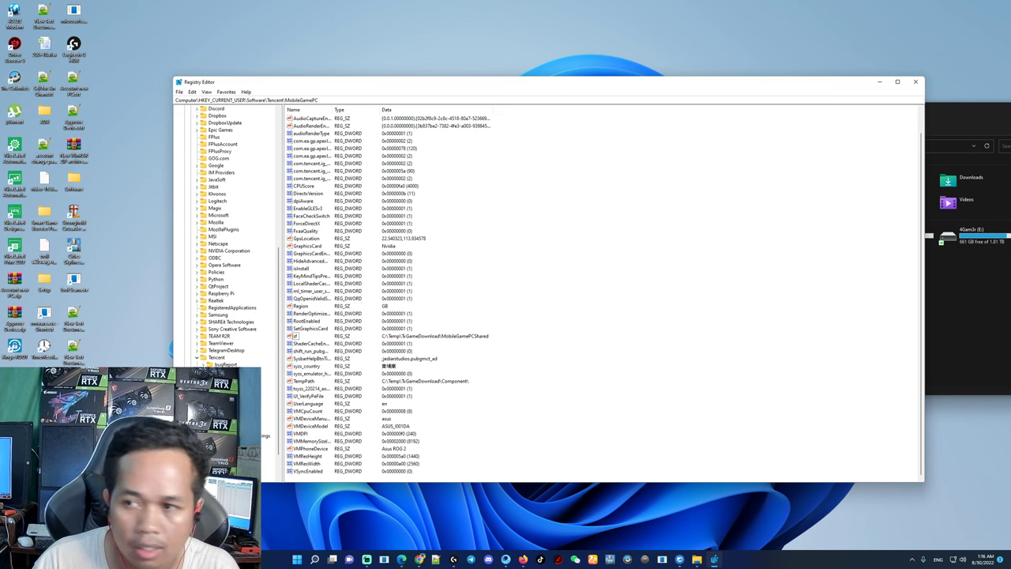
Switch to File Explorer and check the Temp folder on Local Disk (C:) and its TxGameDownload subfolder against the registry path.
{"action": "left_click", "coordinate": [965, 304]}
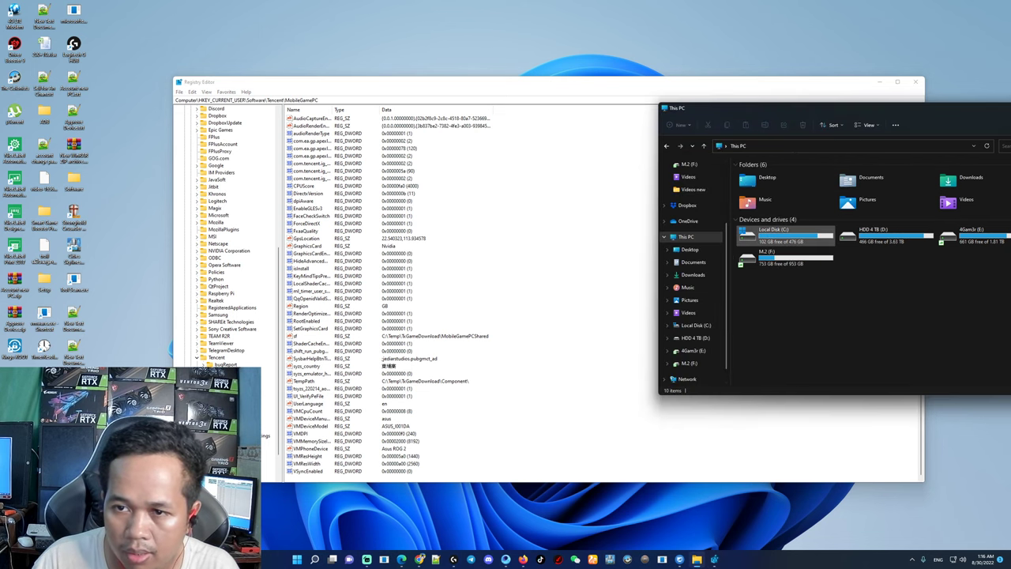
{"action": "double_click", "coordinate": [786, 235]}
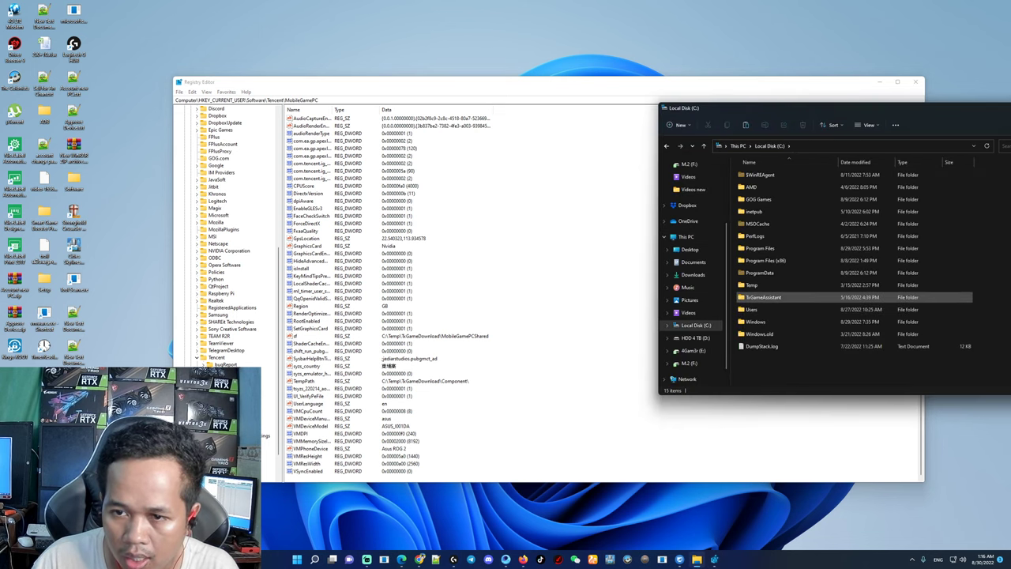
{"action": "double_click", "coordinate": [758, 284]}
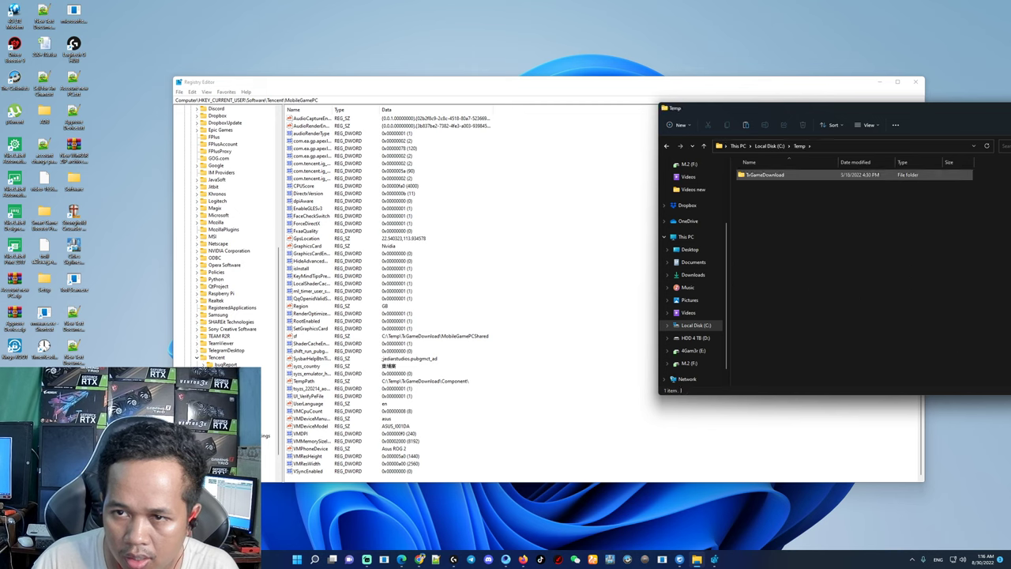
{"action": "double_click", "coordinate": [764, 174]}
{"action": "left_click", "coordinate": [704, 145]}
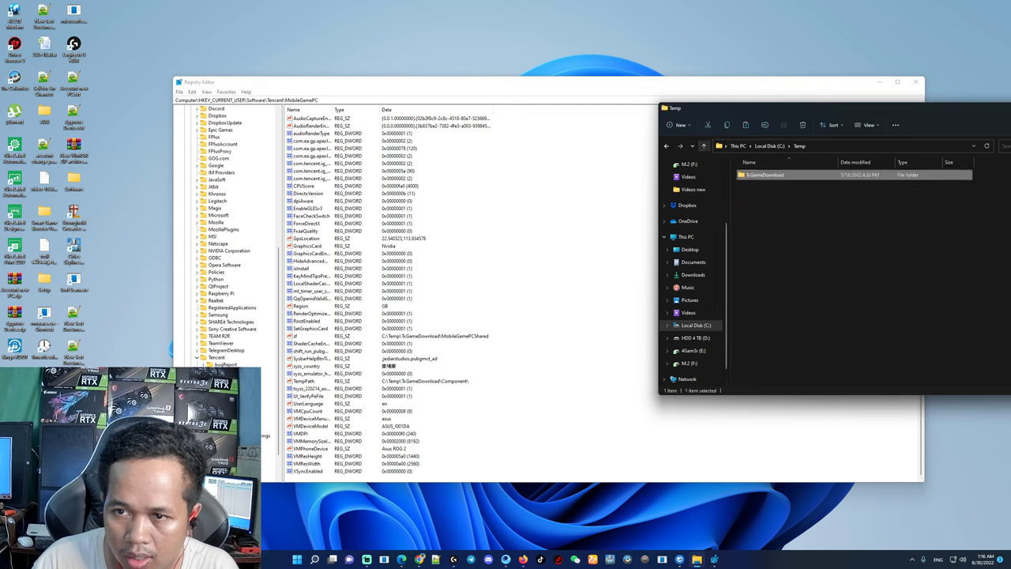
{"action": "left_click", "coordinate": [704, 146]}
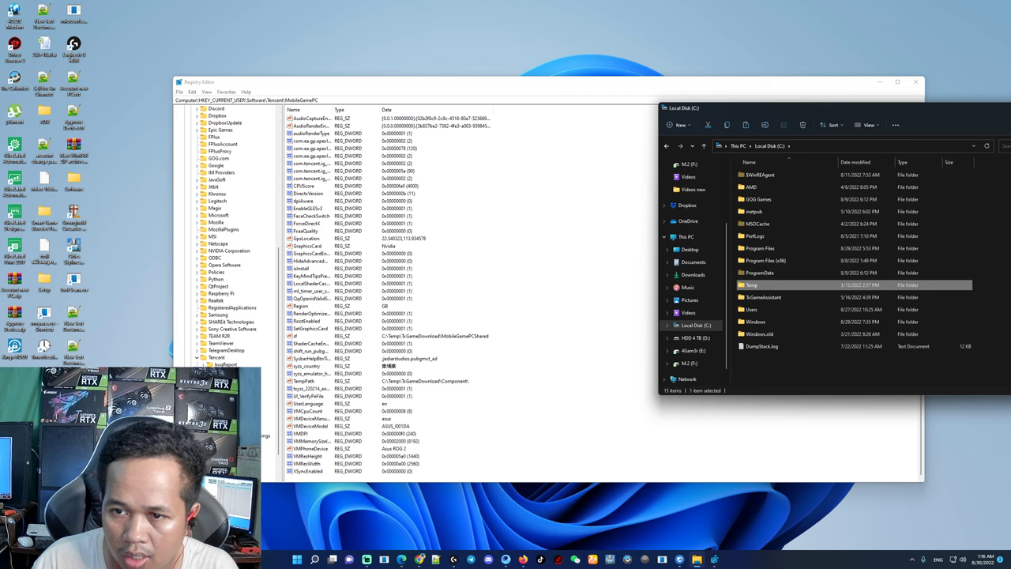
{"action": "left_click", "coordinate": [782, 145]}
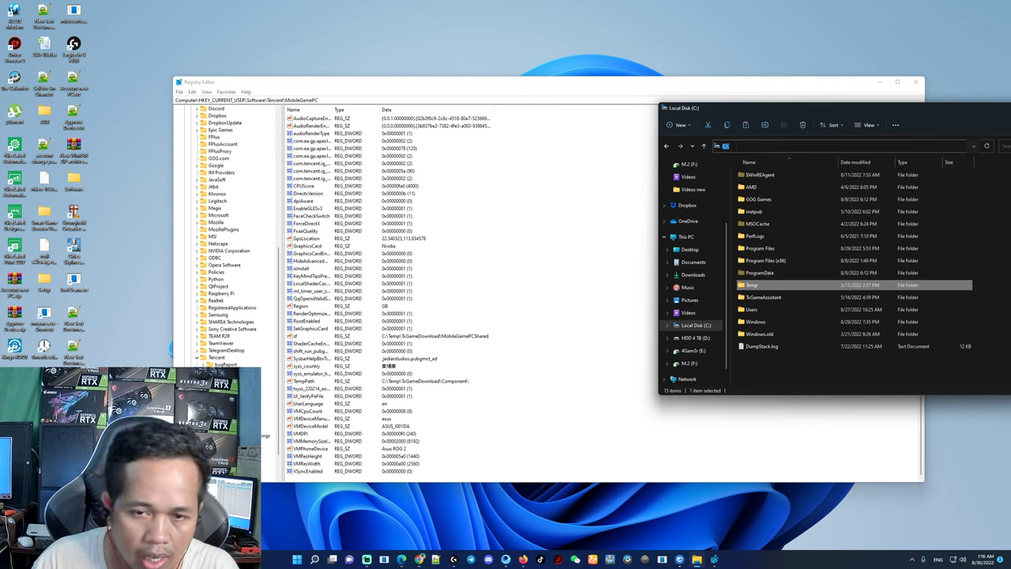
{"action": "left_click", "coordinate": [754, 285]}
{"action": "double_click", "coordinate": [751, 284]}
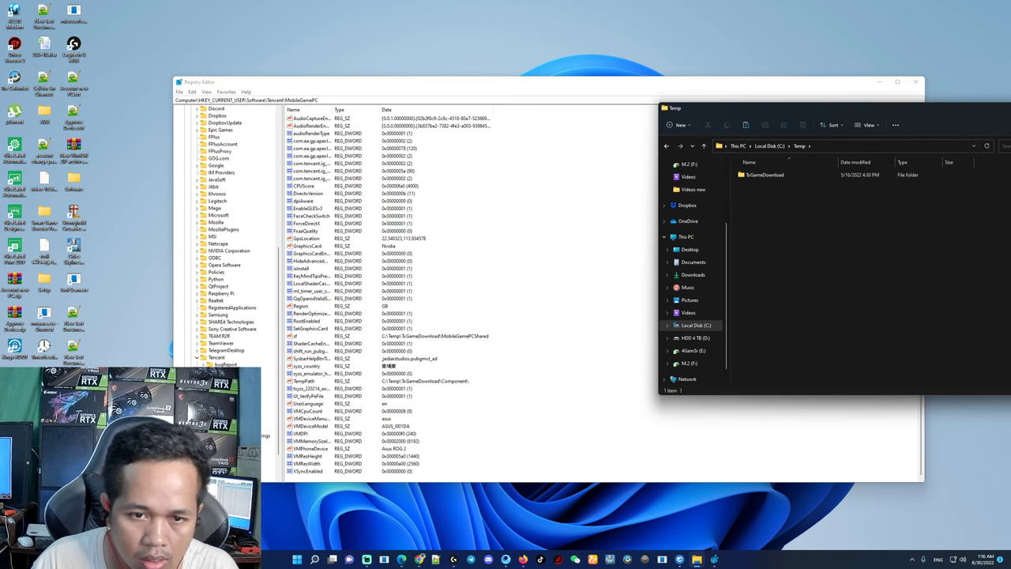
In Registry Editor, try drive D in the sf value's path, and set it back to C:\Temp\TxGameDownload\MobileGamePCShared.
{"action": "left_click", "coordinate": [295, 335]}
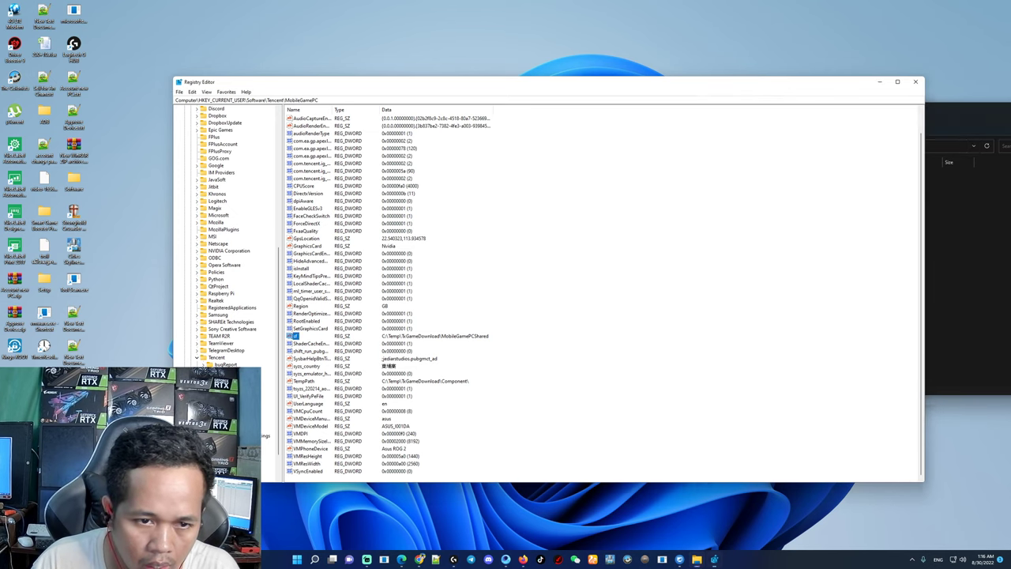
{"action": "double_click", "coordinate": [295, 335]}
{"action": "left_click", "coordinate": [214, 157]}
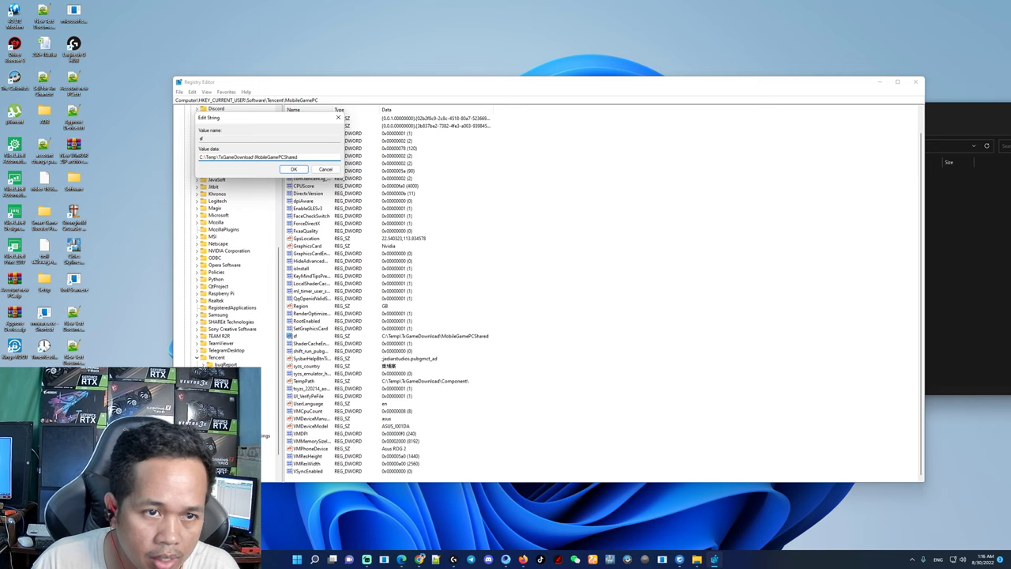
{"action": "left_click_drag", "start_coordinate": [203, 157], "coordinate": [198, 157]}
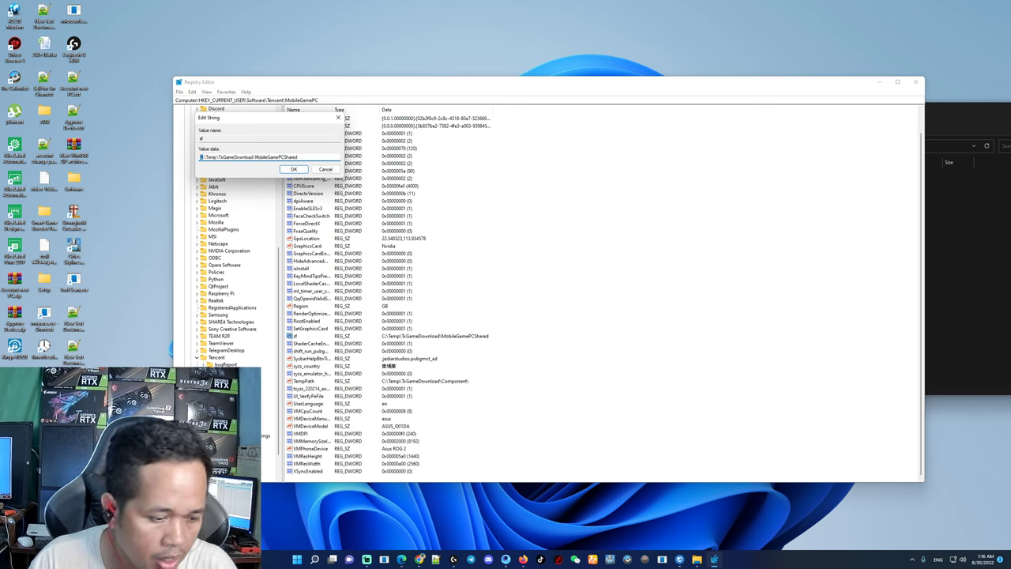
{"action": "type", "text": "D"}
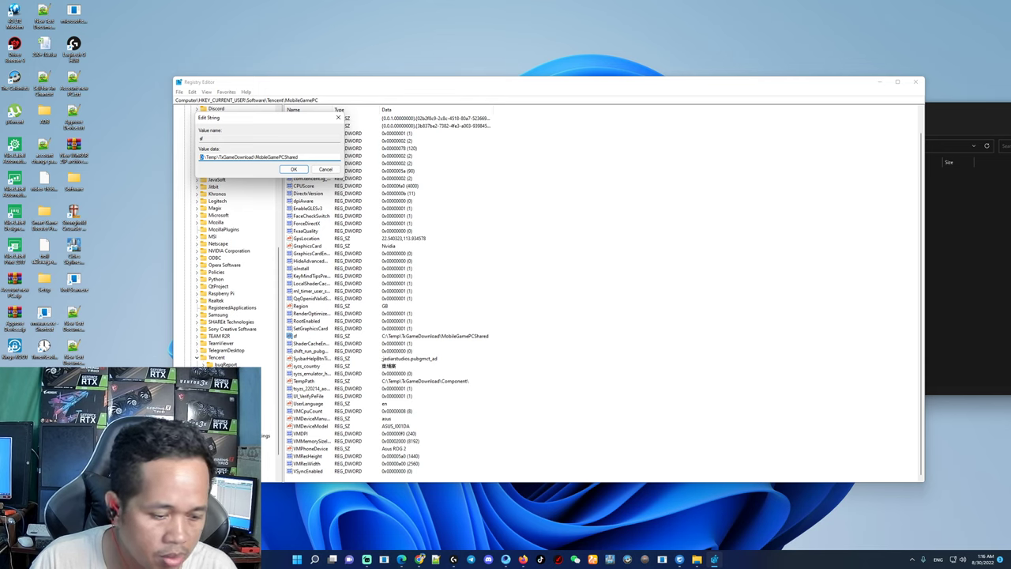
{"action": "type", "text": "C"}
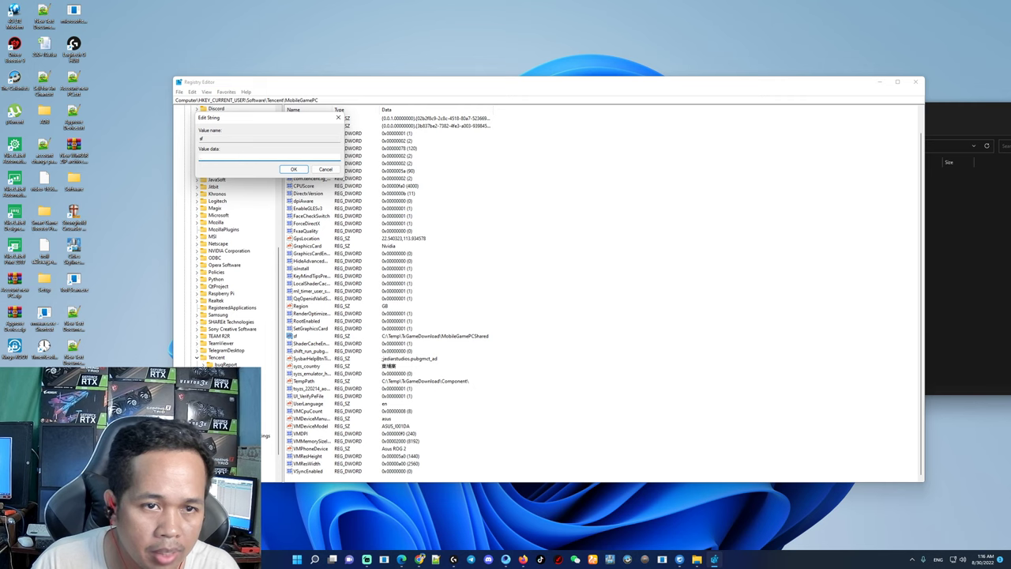
{"action": "key", "text": "ctrl+a"}
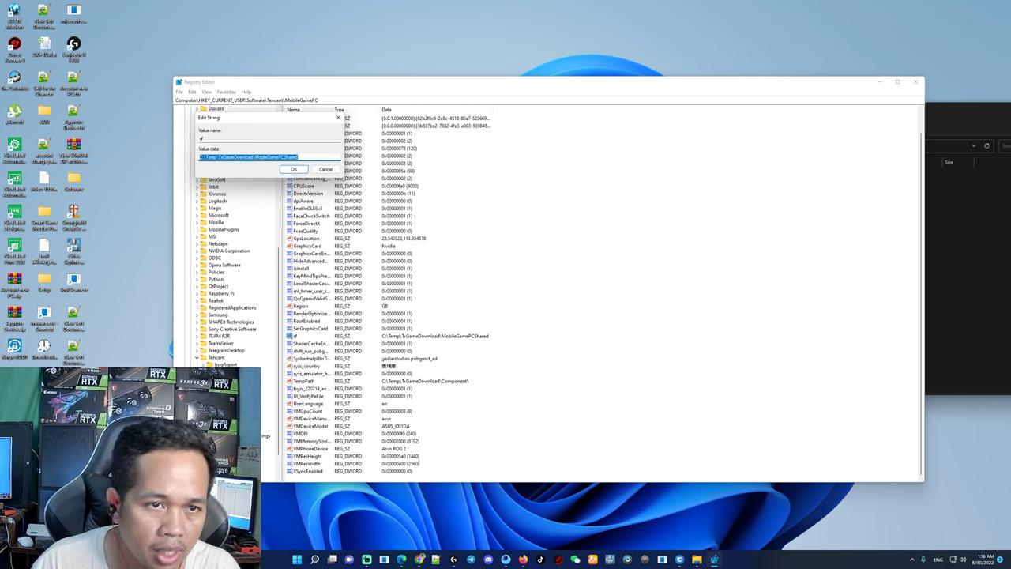
{"action": "key", "text": "Return"}
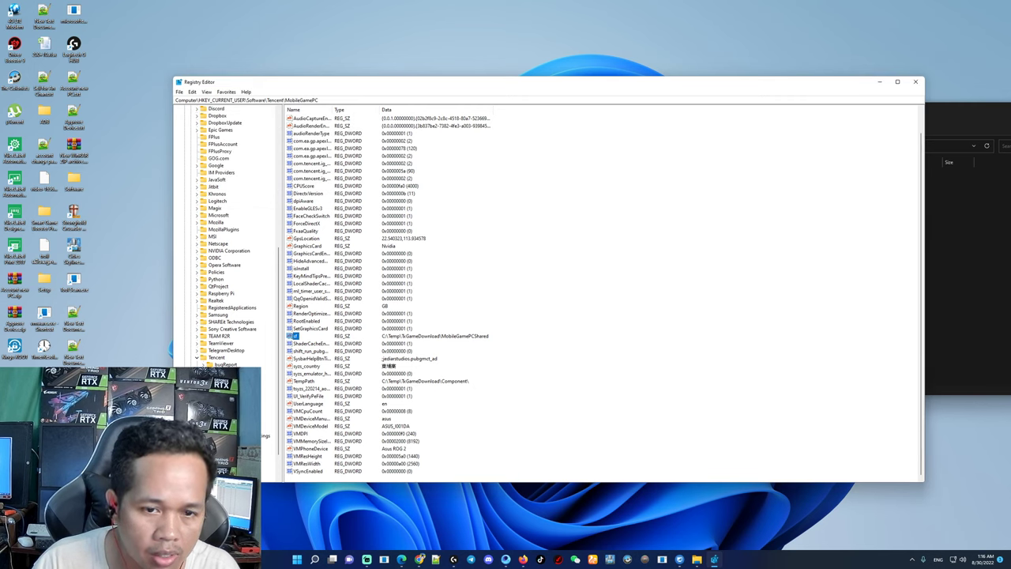
Locate the TempPath value, open C:\Temp\TxGameDownload\Component in File Explorer and copy that folder's full path.
{"action": "left_click", "coordinate": [304, 381]}
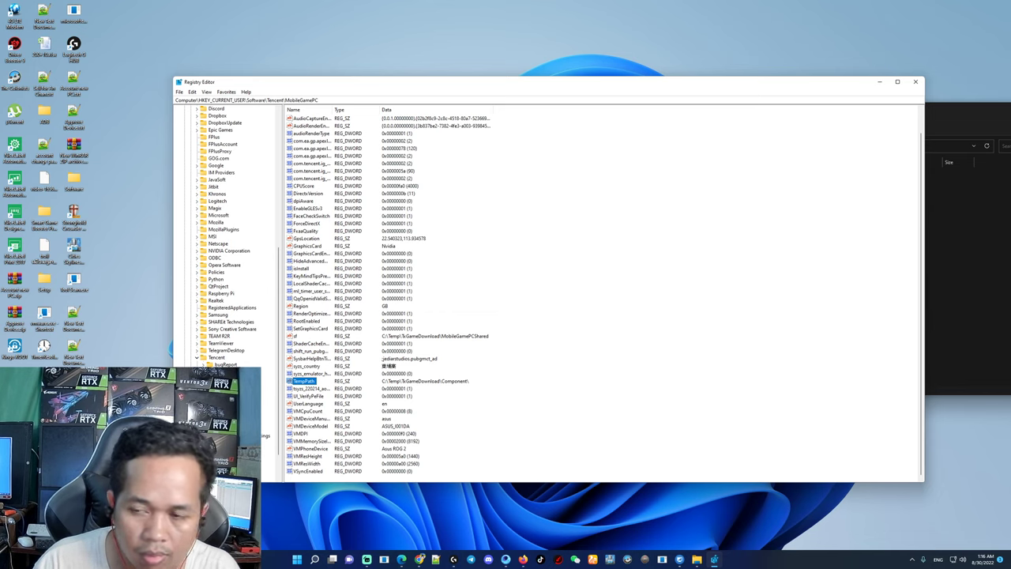
{"action": "left_click", "coordinate": [553, 373]}
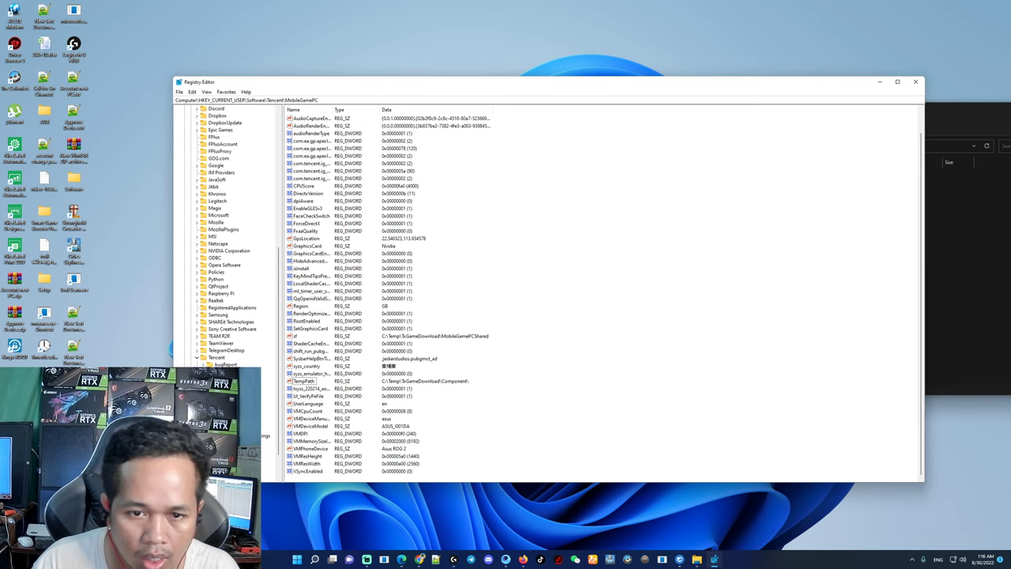
{"action": "left_click", "coordinate": [967, 260]}
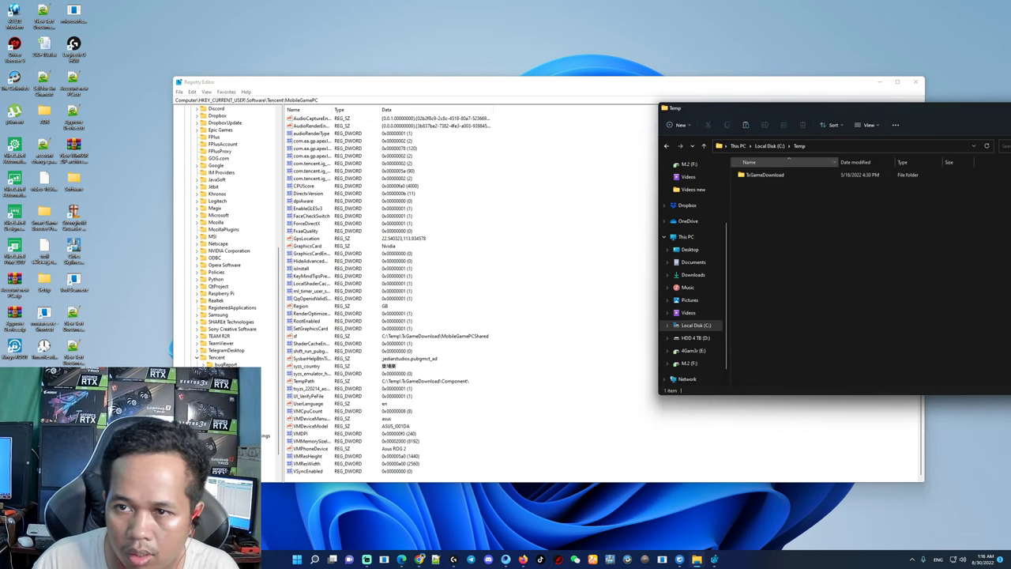
{"action": "double_click", "coordinate": [766, 175]}
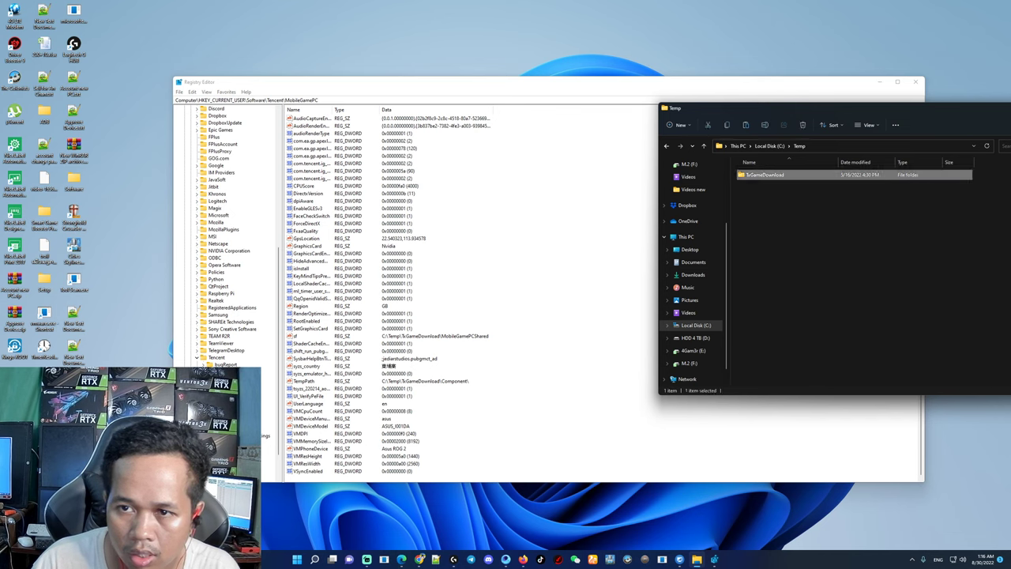
{"action": "double_click", "coordinate": [760, 187]}
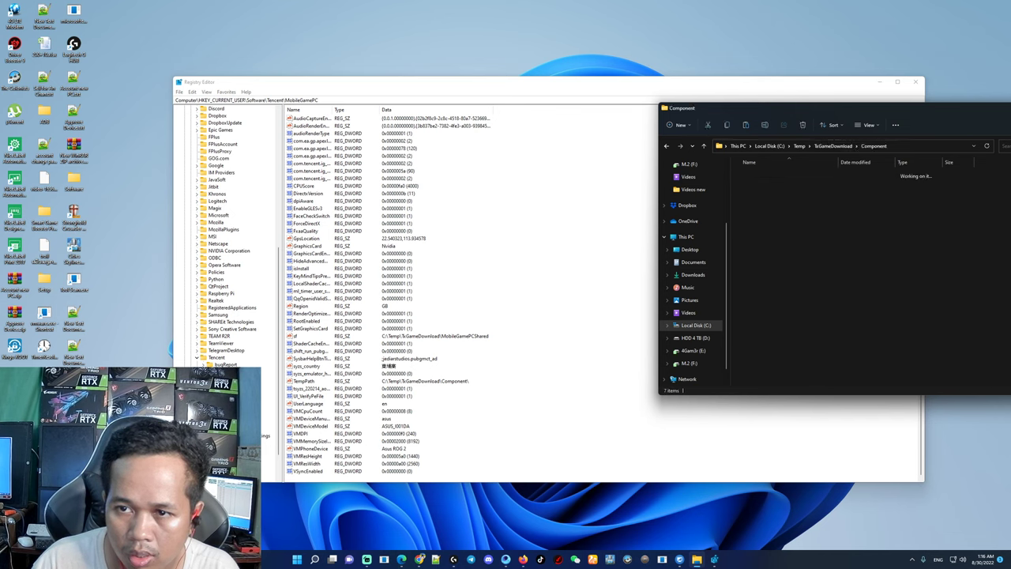
{"action": "left_click", "coordinate": [908, 146]}
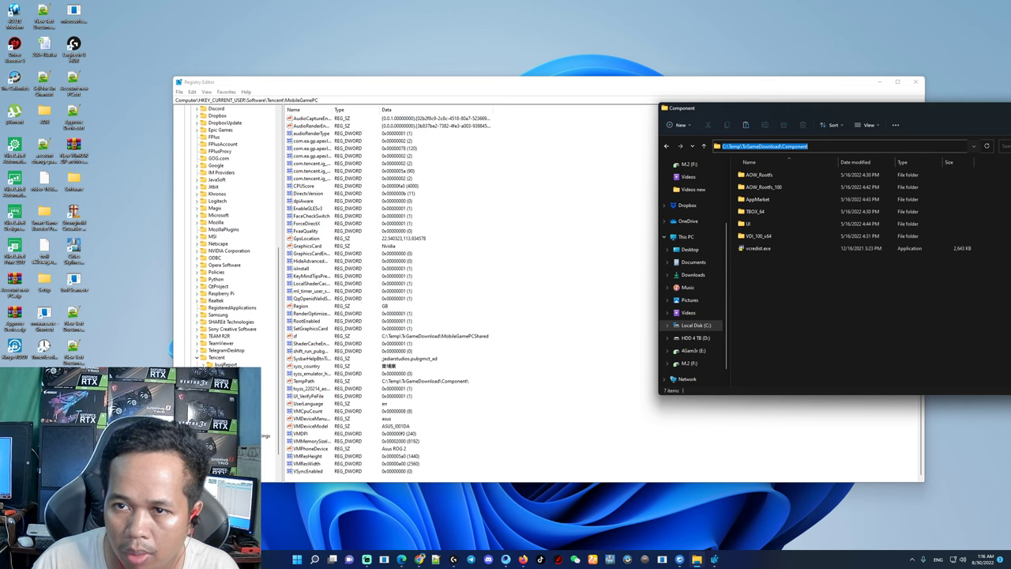
{"action": "right_click", "coordinate": [740, 146]}
{"action": "left_click", "coordinate": [758, 170]}
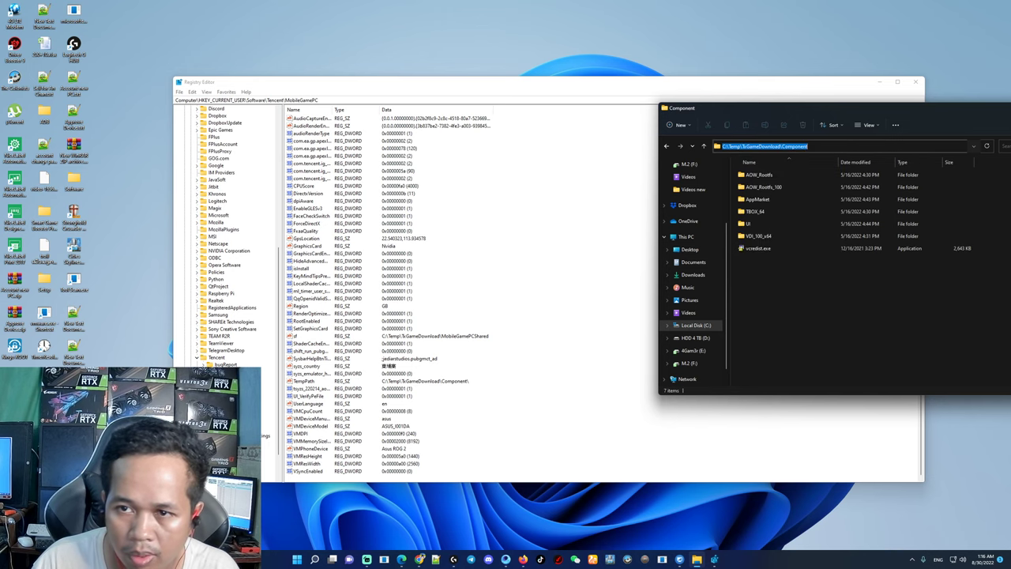
In Registry Editor, replace the TempPath value's data with the copied path C:\Temp\TxGameDownload\Component and close the editor.
{"action": "left_click", "coordinate": [553, 316]}
{"action": "double_click", "coordinate": [304, 380]}
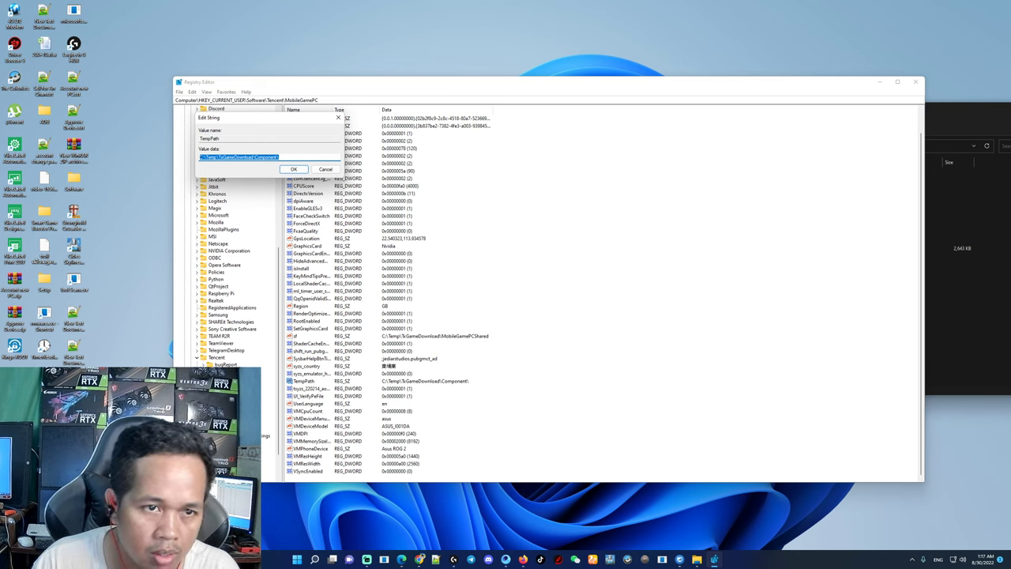
{"action": "key", "text": "ctrl+v"}
{"action": "left_click", "coordinate": [293, 169]}
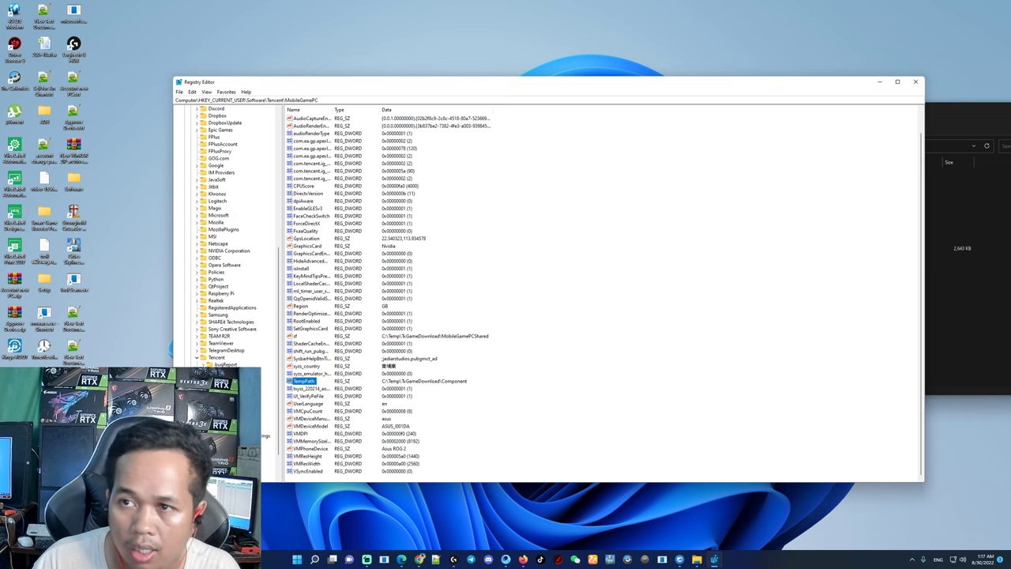
{"action": "left_click", "coordinate": [915, 81]}
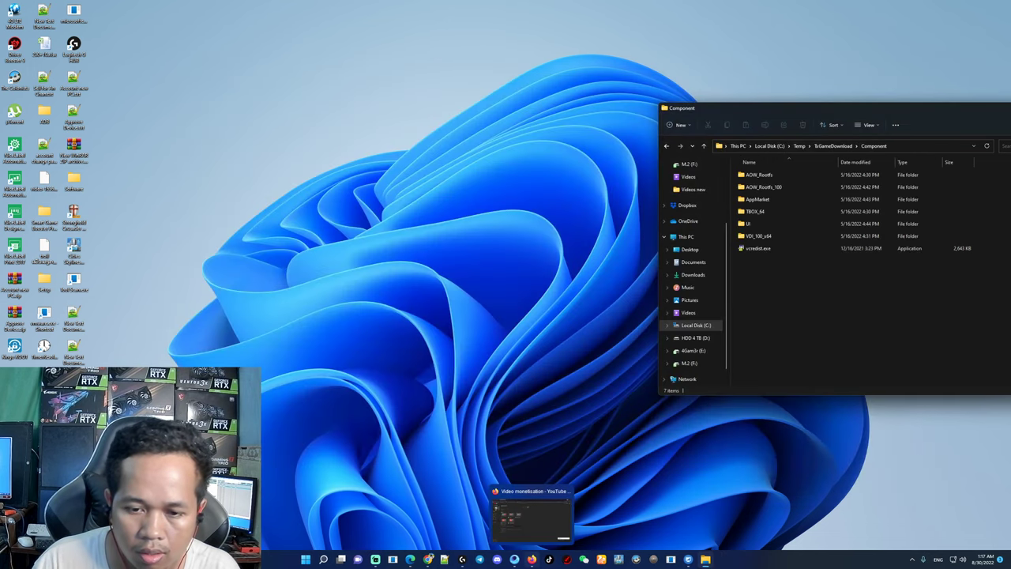
Switch to GameLoop and check the folder paths and shared directory in its Problem Diagnosis window, and close the window.
{"action": "left_click", "coordinate": [514, 559]}
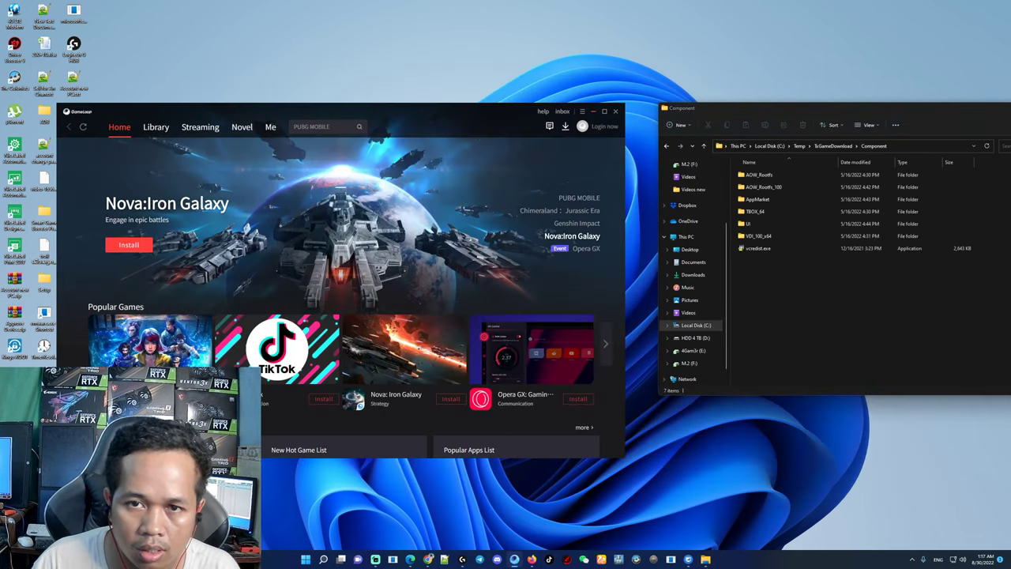
{"action": "left_click", "coordinate": [582, 112]}
{"action": "left_click", "coordinate": [559, 163]}
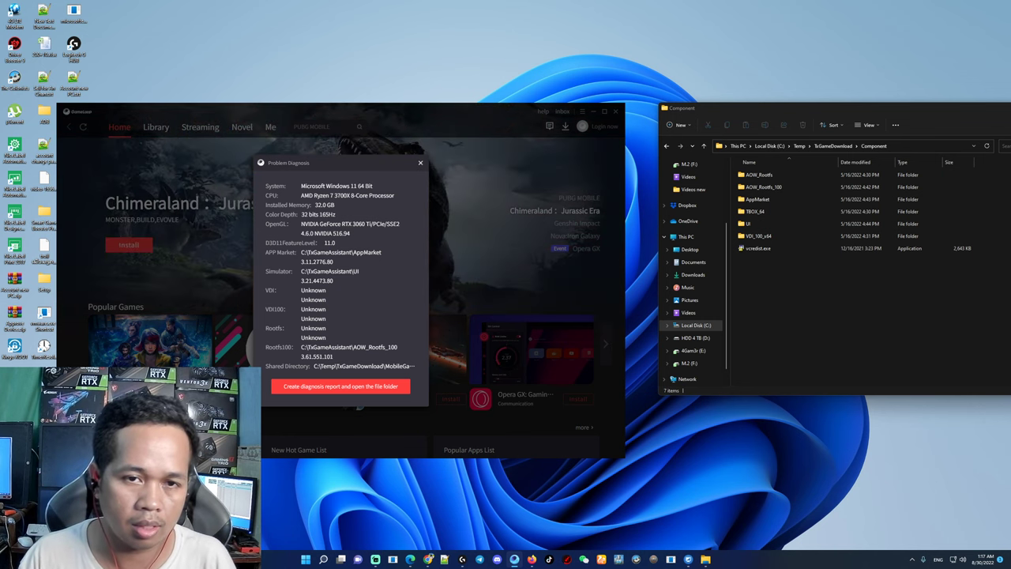
{"action": "left_click", "coordinate": [421, 162]}
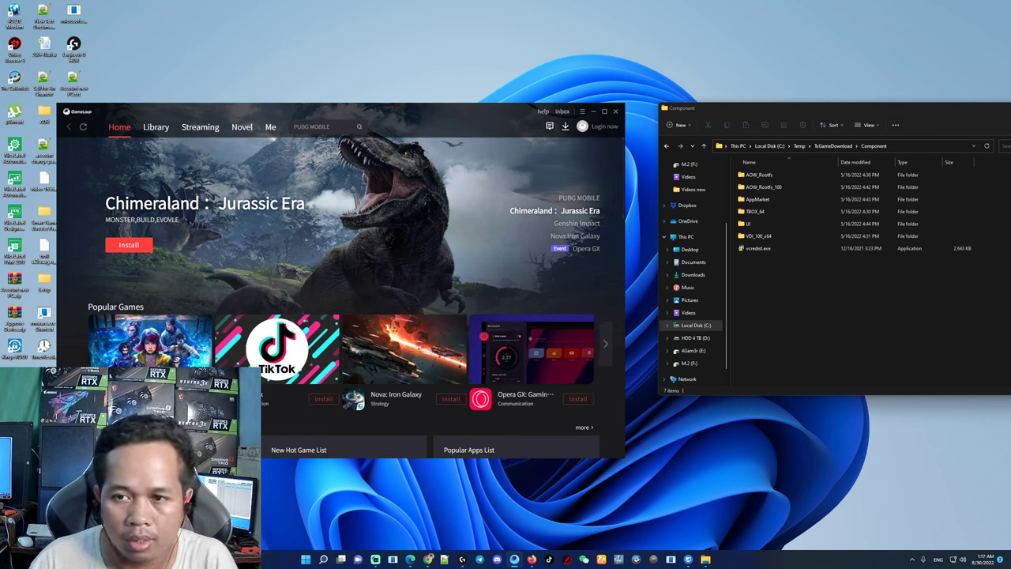
In File Explorer, check the size of the Temp folder on Local Disk (C:) in its properties.
{"action": "left_click", "coordinate": [696, 325]}
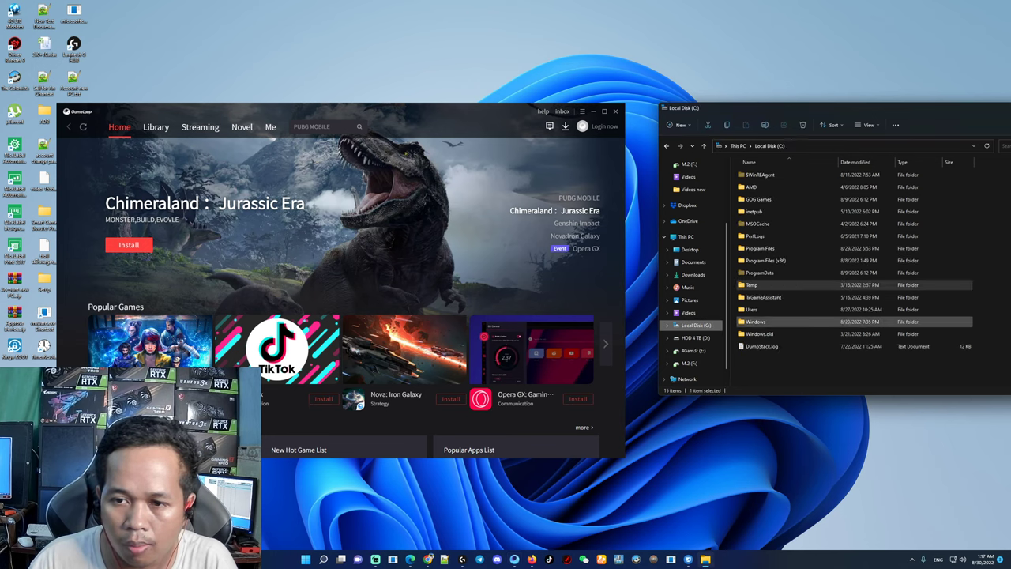
{"action": "right_click", "coordinate": [754, 286]}
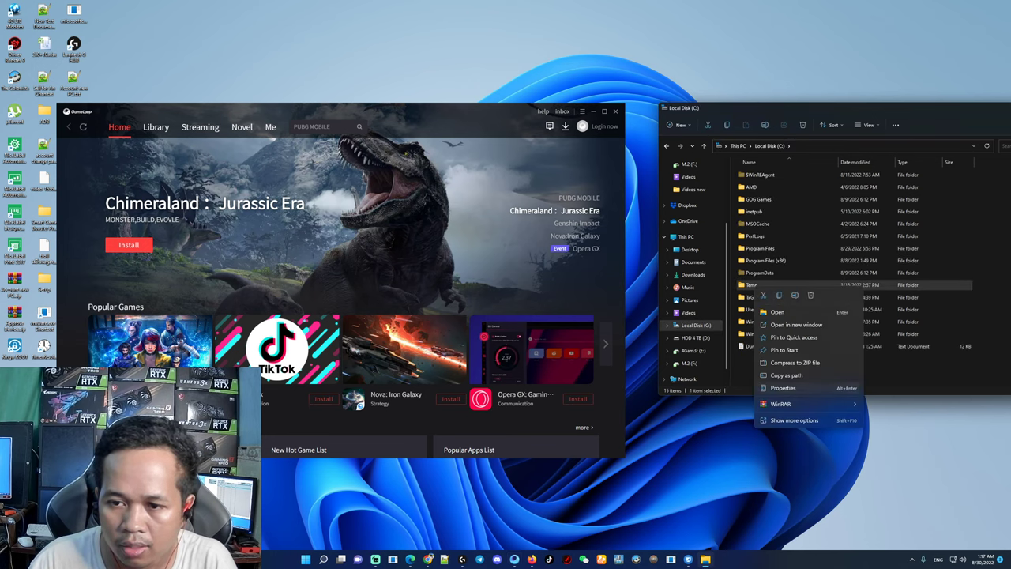
{"action": "left_click", "coordinate": [783, 388]}
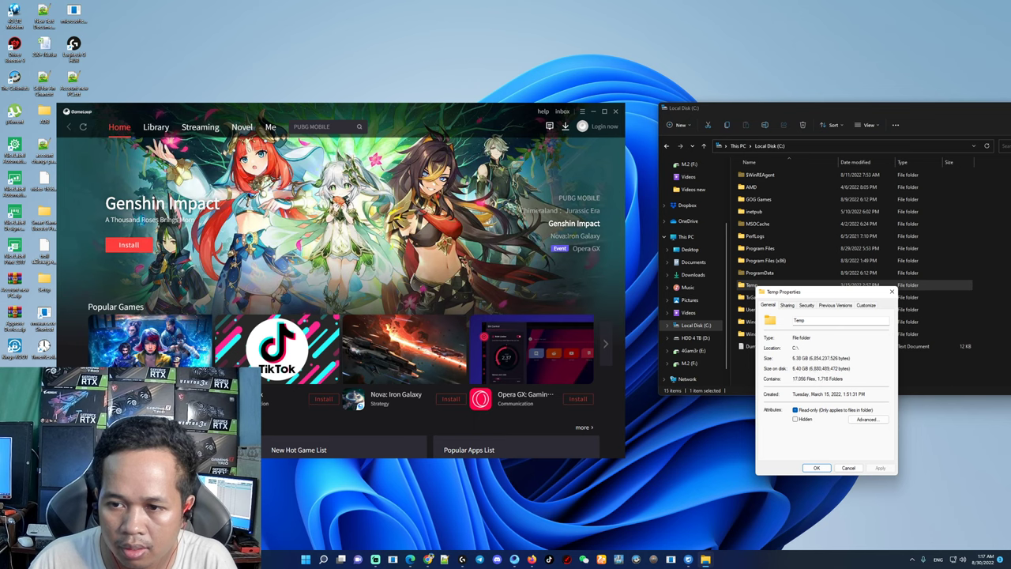
{"action": "left_click_drag", "start_coordinate": [825, 292], "coordinate": [558, 202]}
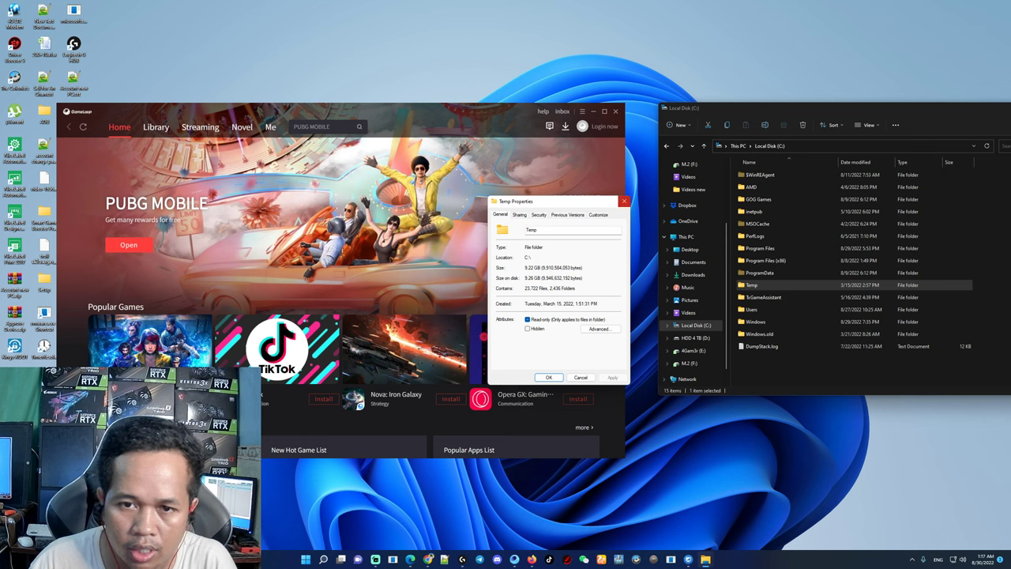
{"action": "left_click", "coordinate": [623, 200]}
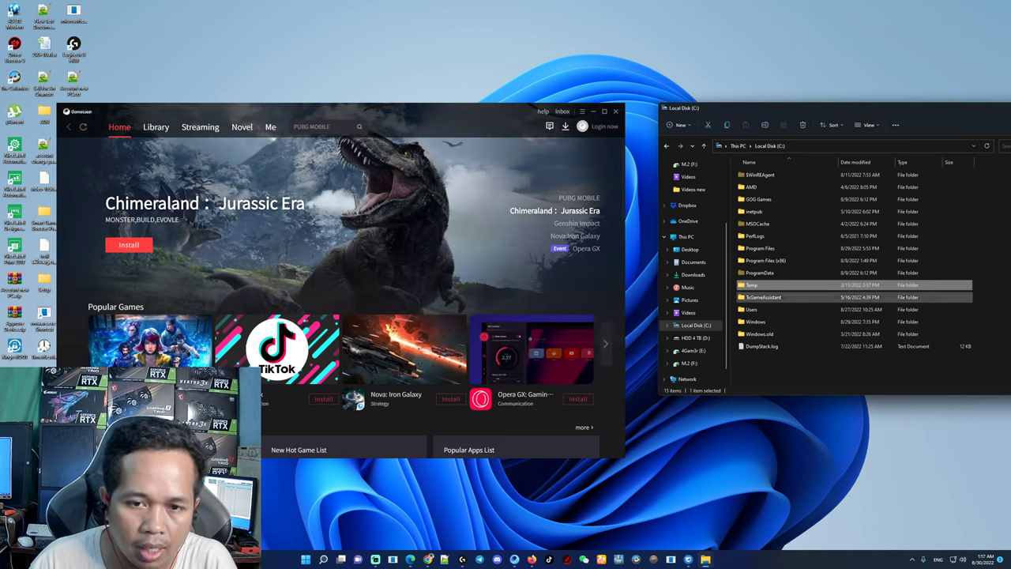
Check the size of the TxGameAssistant folder on Local Disk (C:) in its properties.
{"action": "right_click", "coordinate": [750, 298]}
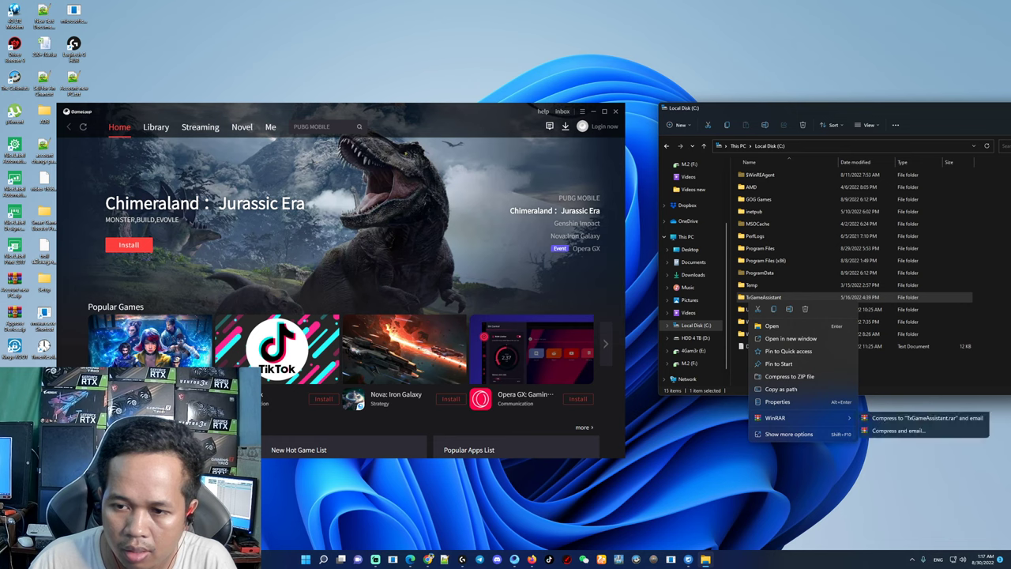
{"action": "left_click", "coordinate": [777, 401]}
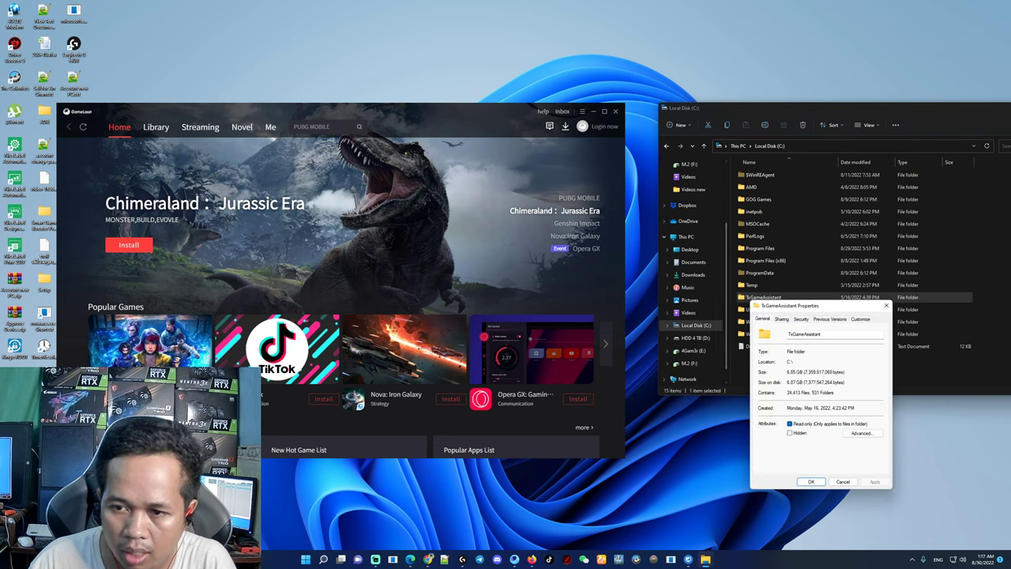
{"action": "left_click_drag", "start_coordinate": [821, 305], "coordinate": [496, 219]}
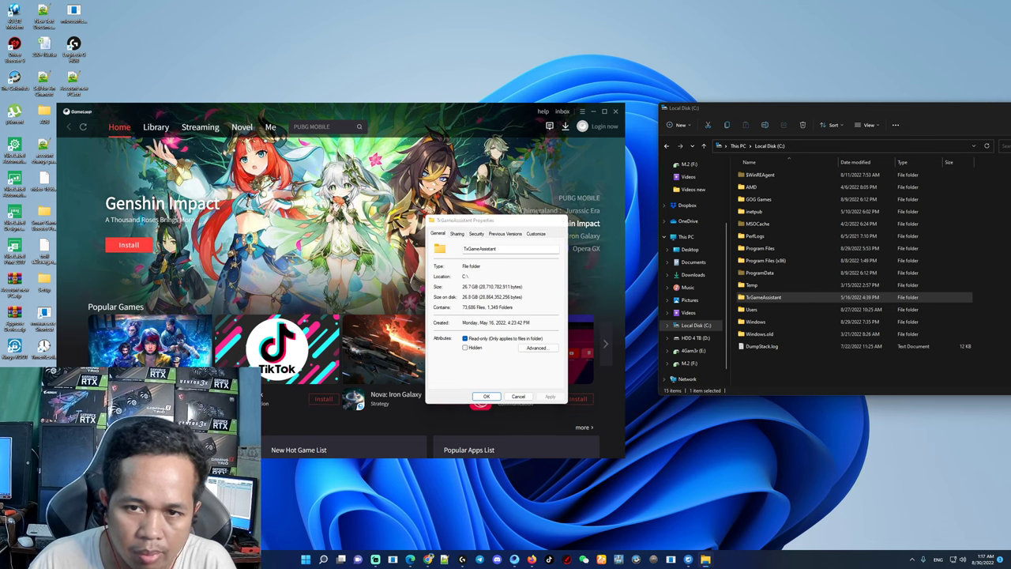
{"action": "left_click", "coordinate": [561, 220]}
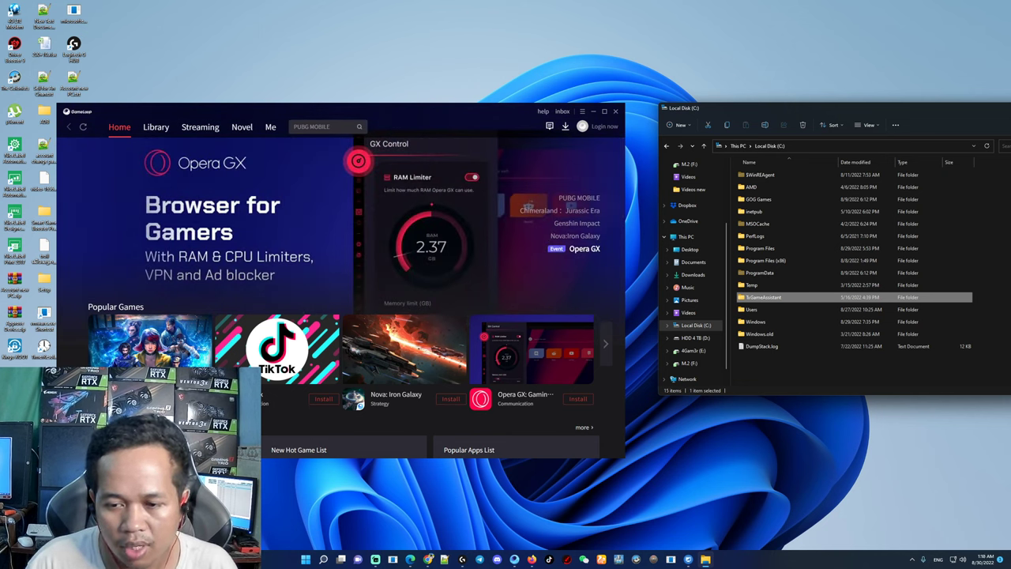
Move the File Explorer window showing Local Disk (C:) fully onto the screen.
{"action": "left_click", "coordinate": [705, 559]}
{"action": "left_click", "coordinate": [705, 559]}
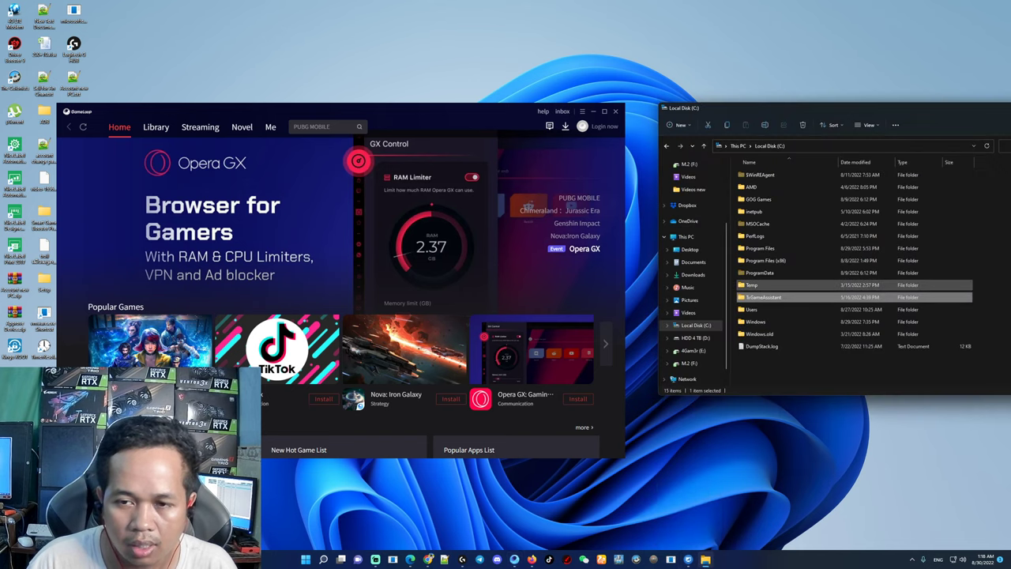
{"action": "left_click_drag", "start_coordinate": [863, 108], "coordinate": [730, 109]}
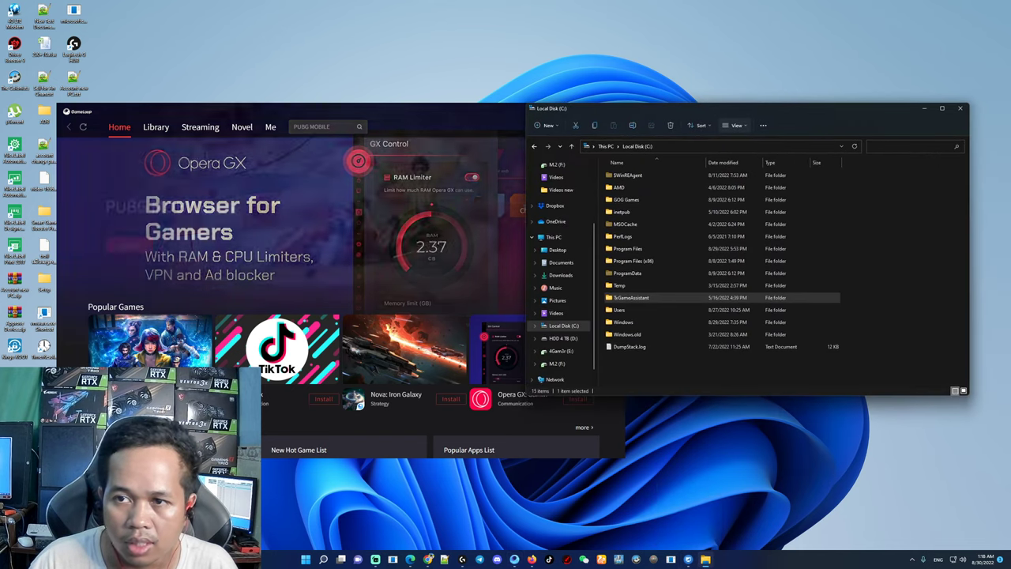